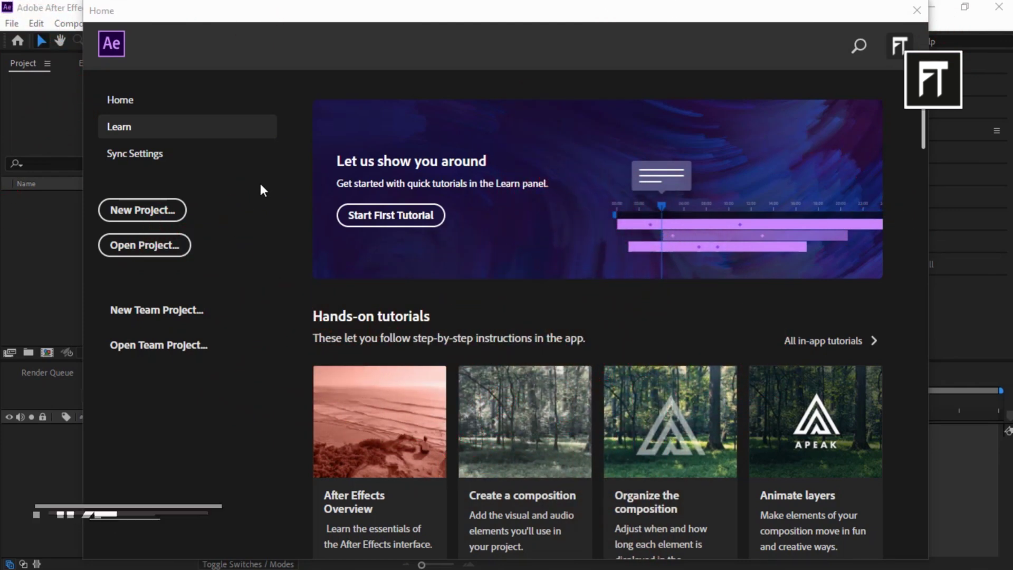
Start a new project and create a composition named Transition with a duration of 0:00:03:01.
{"action": "left_click", "coordinate": [171, 211]}
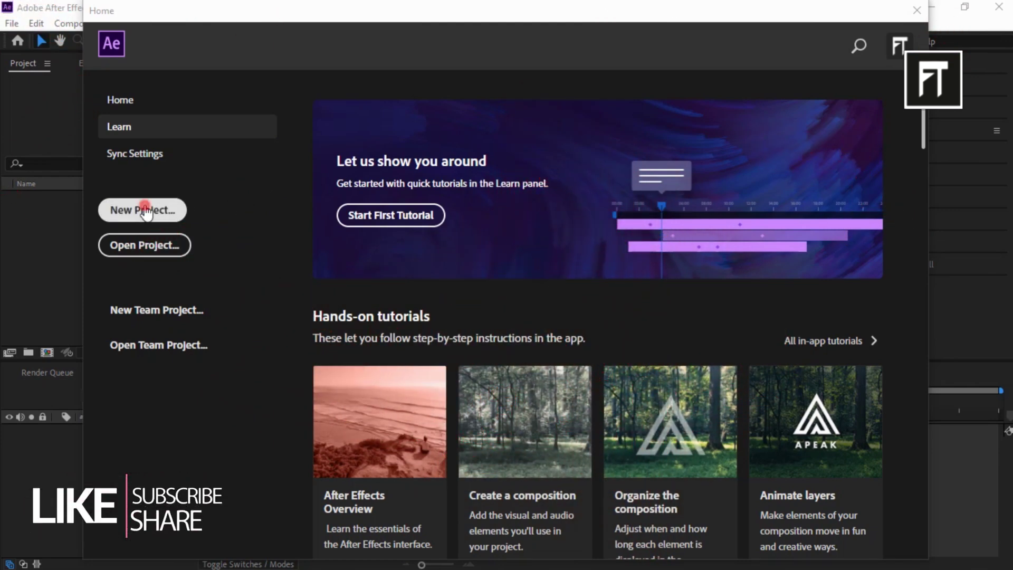
{"action": "left_click", "coordinate": [451, 244]}
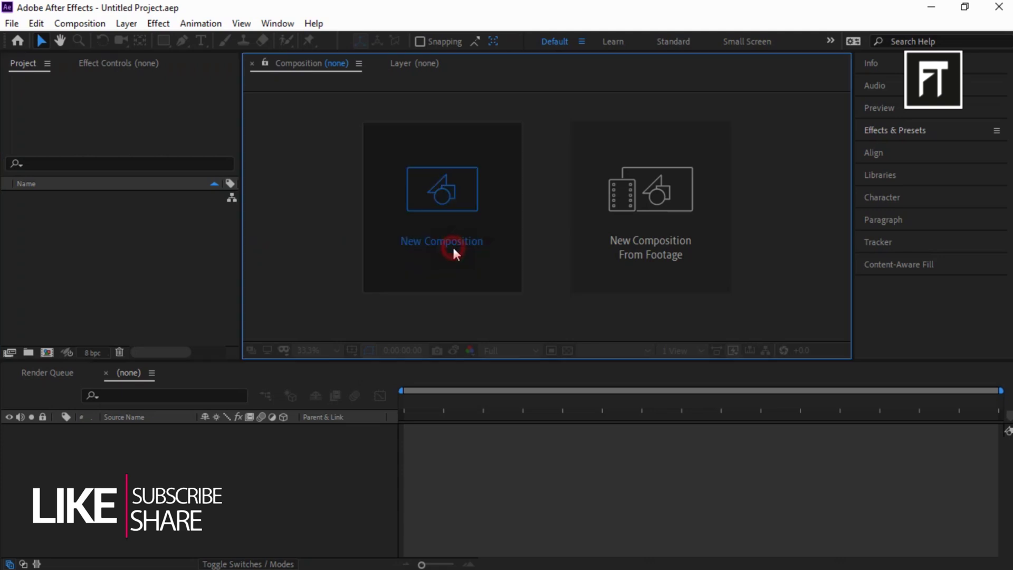
{"action": "type", "text": "Transition"}
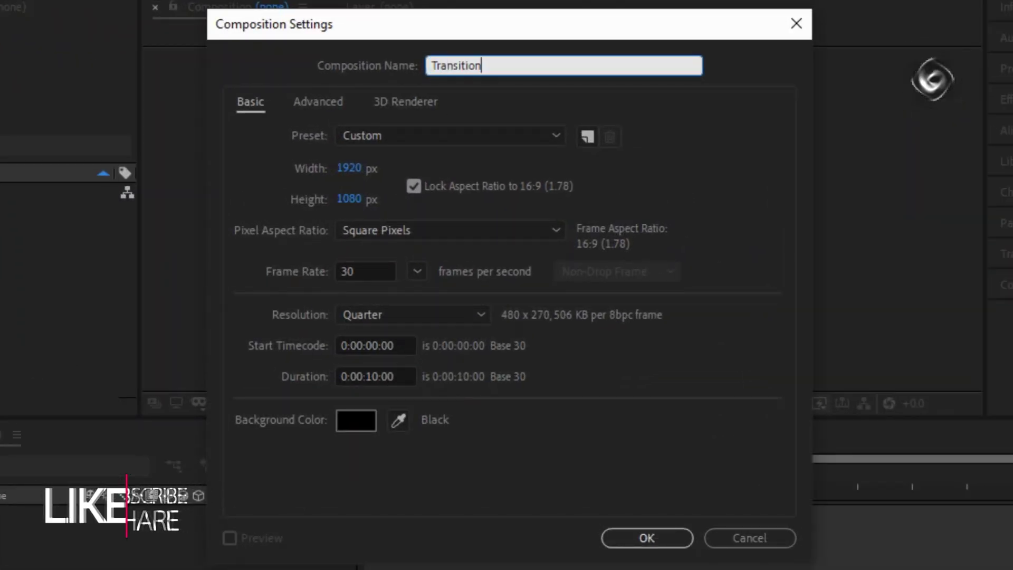
{"action": "left_click", "coordinate": [375, 376]}
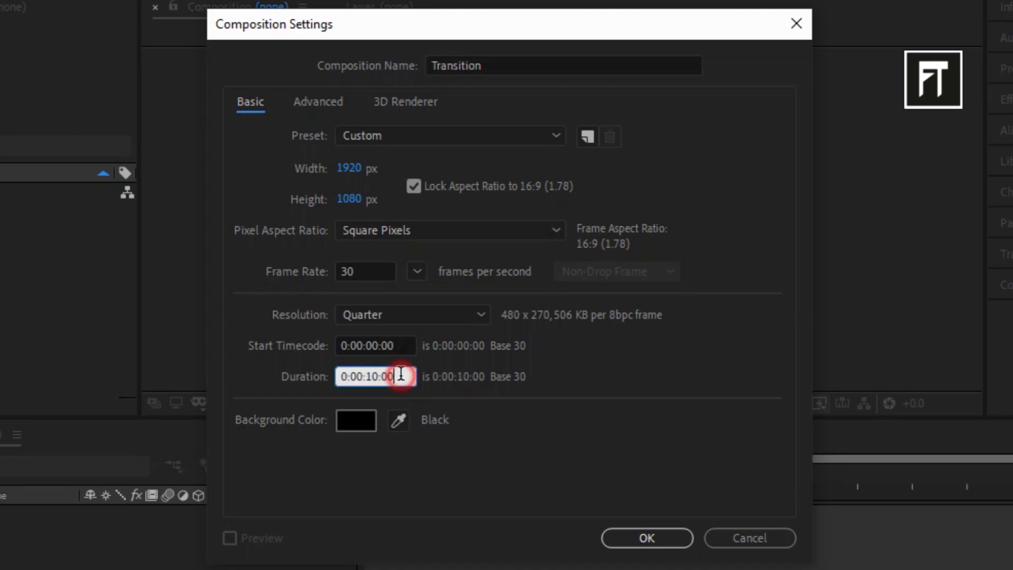
{"action": "left_click_drag", "start_coordinate": [378, 376], "coordinate": [372, 376]}
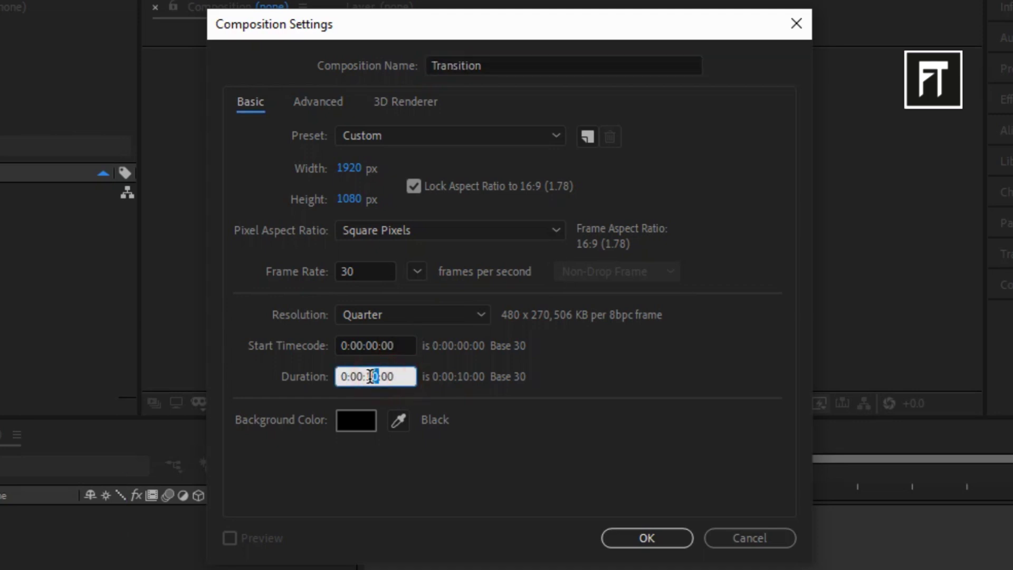
{"action": "key", "text": "BackSpace"}
{"action": "key", "text": "BackSpace"}
{"action": "type", "text": "03"}
{"action": "key", "text": "BackSpace"}
{"action": "type", "text": "1"}
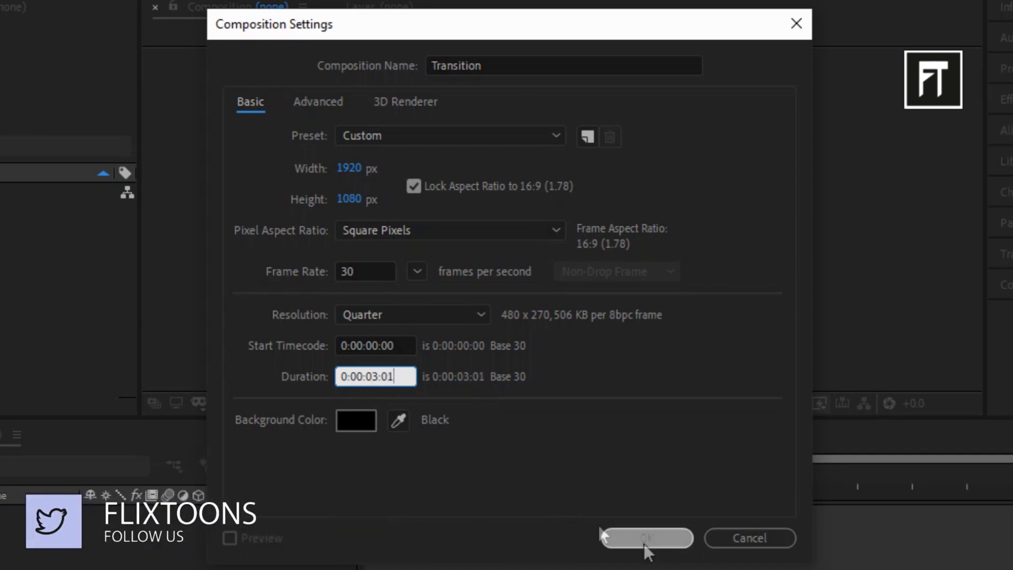
{"action": "left_click", "coordinate": [657, 540]}
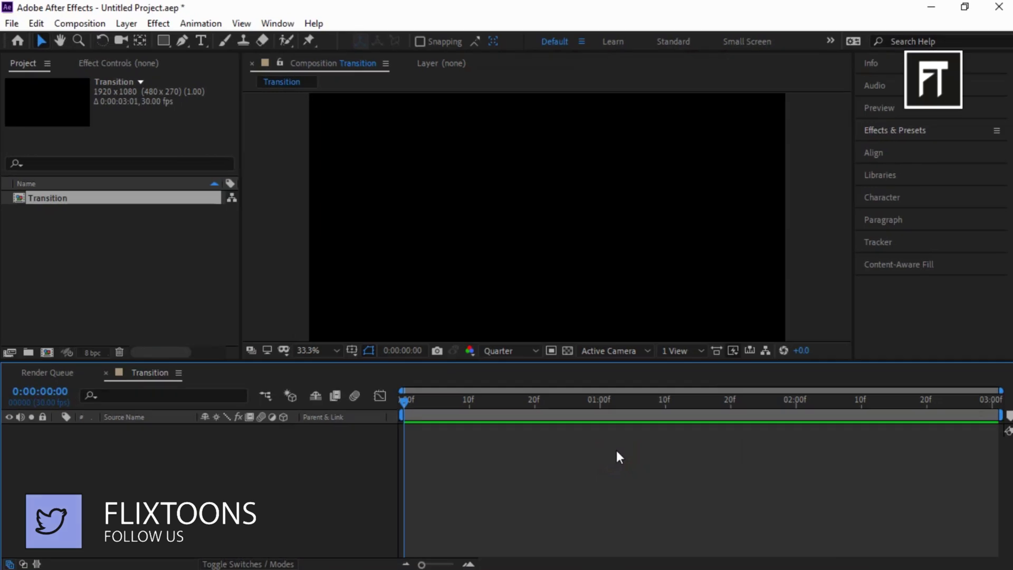
Fit the composition in the viewer and add a new adjustment layer to it.
{"action": "left_click", "coordinate": [311, 352]}
{"action": "left_click", "coordinate": [322, 117]}
{"action": "right_click", "coordinate": [123, 506]}
{"action": "mouse_move", "coordinate": [208, 327]}
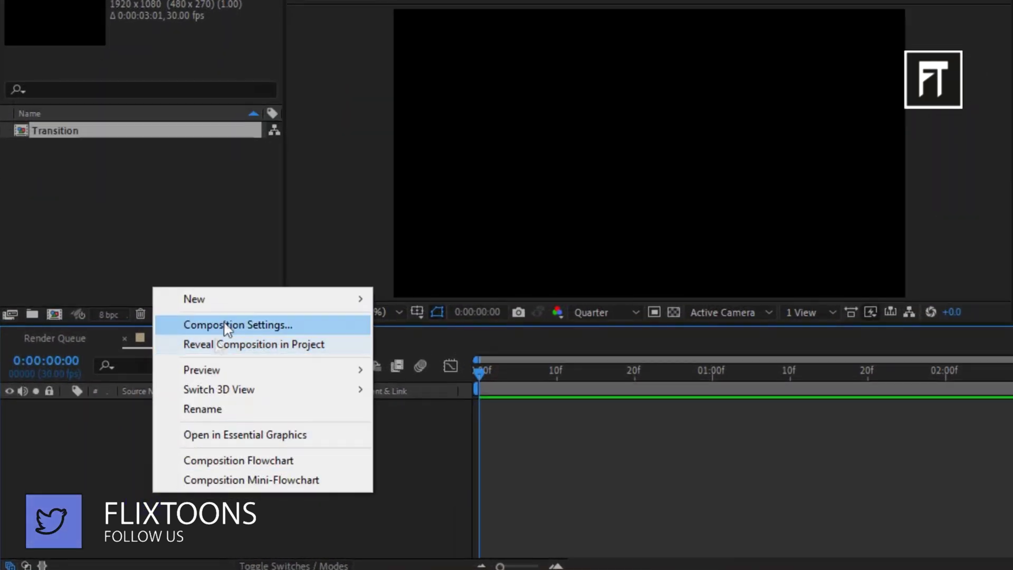
{"action": "left_click", "coordinate": [466, 442]}
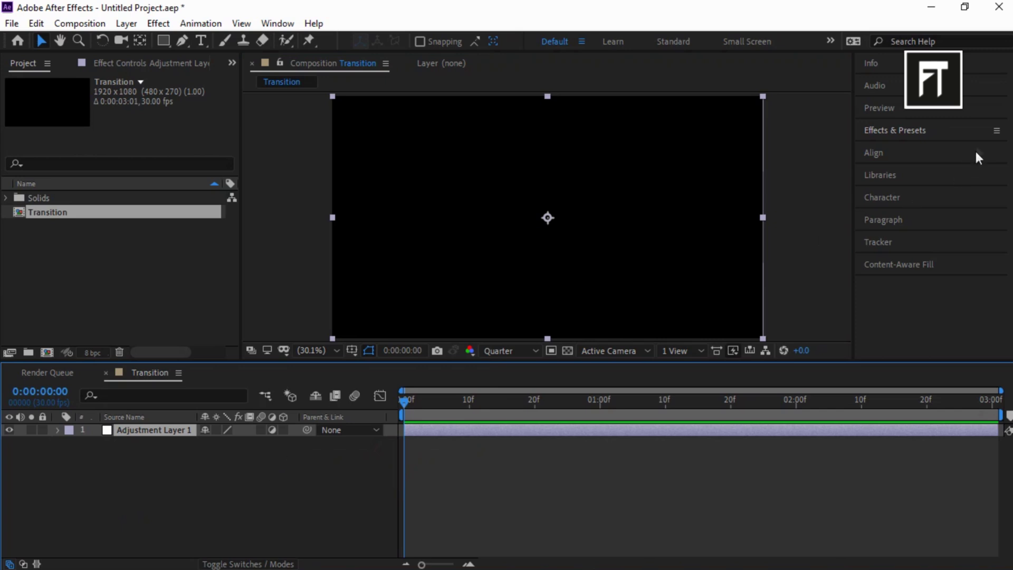
Find the Motion Tile effect and apply it to the adjustment layer.
{"action": "left_click", "coordinate": [946, 131]}
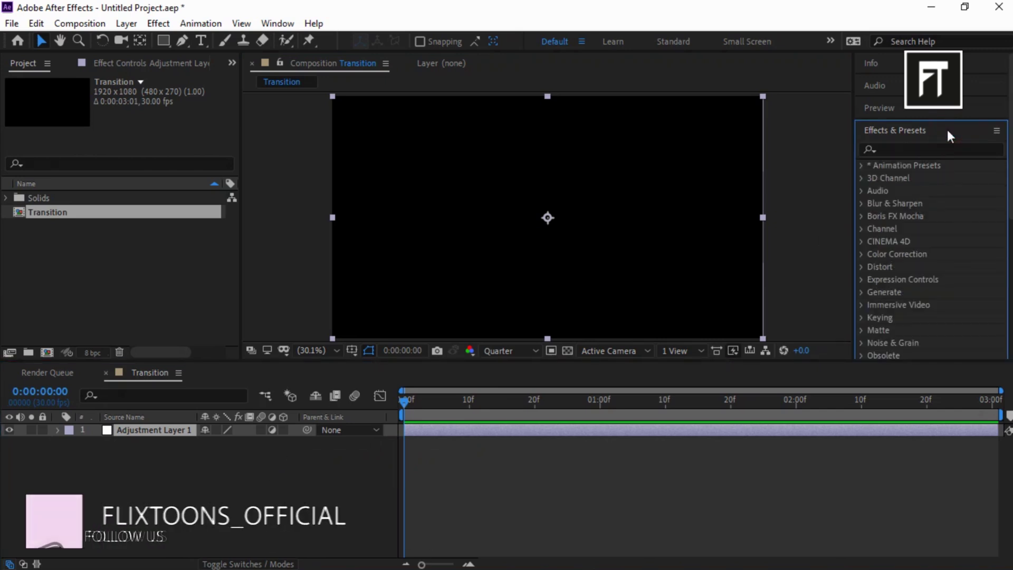
{"action": "left_click", "coordinate": [925, 150]}
{"action": "type", "text": "motion"}
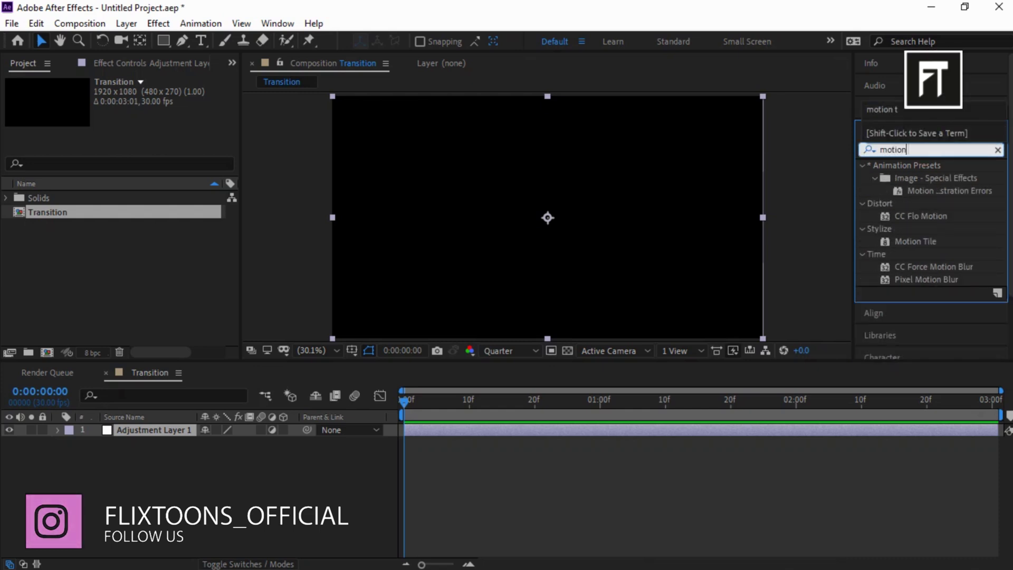
{"action": "left_click_drag", "start_coordinate": [923, 215], "coordinate": [163, 435]}
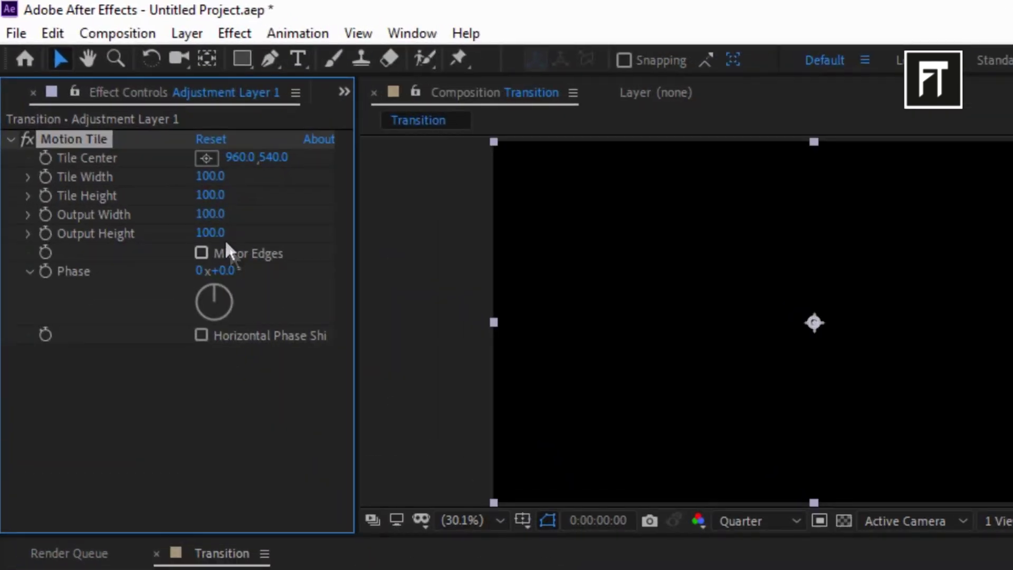
Set Motion Tile's Output Width and Output Height to 200 and collapse the effect's settings.
{"action": "left_click", "coordinate": [143, 145]}
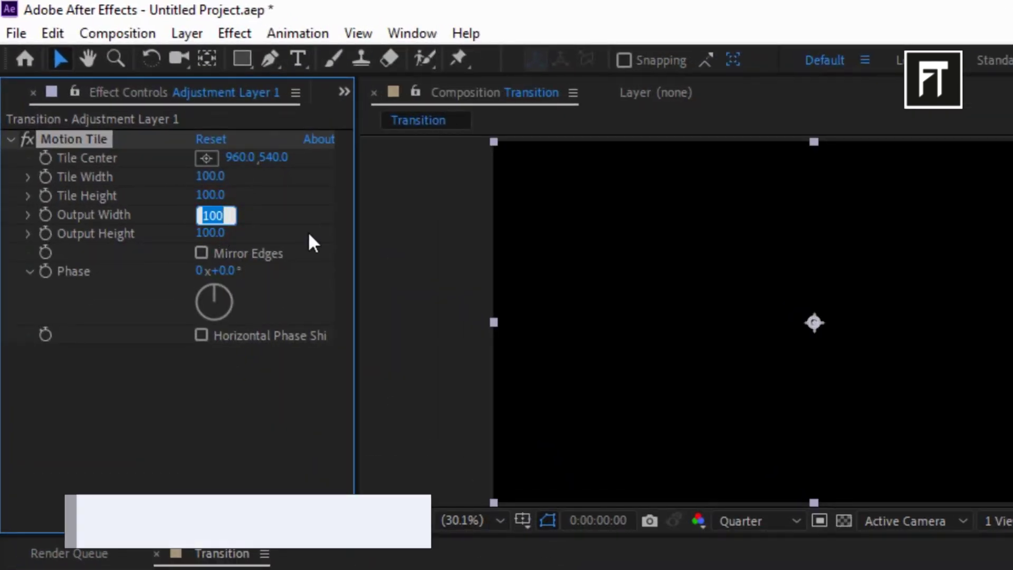
{"action": "type", "text": "200"}
{"action": "key", "text": "Return"}
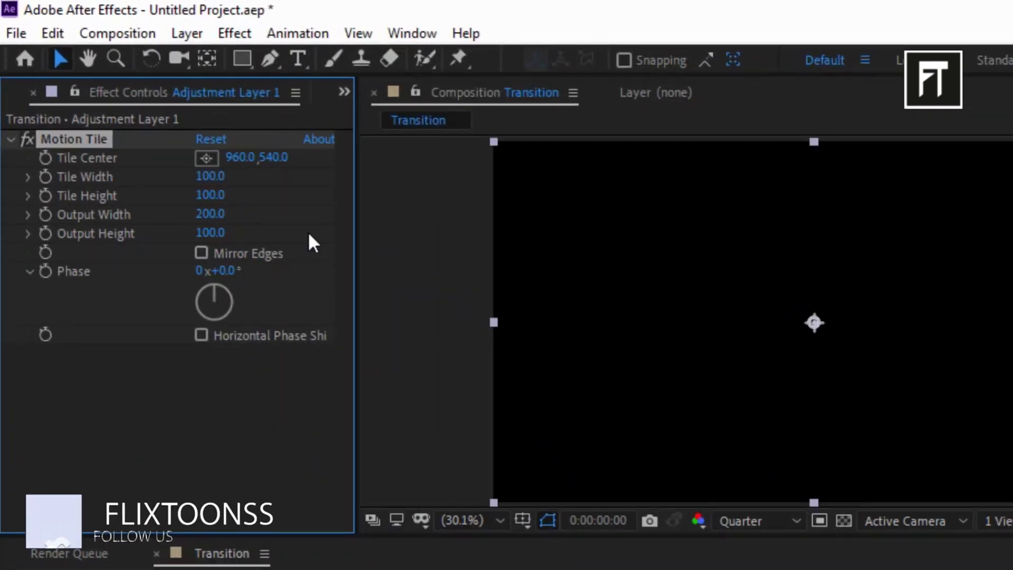
{"action": "left_click", "coordinate": [221, 233]}
{"action": "type", "text": "200"}
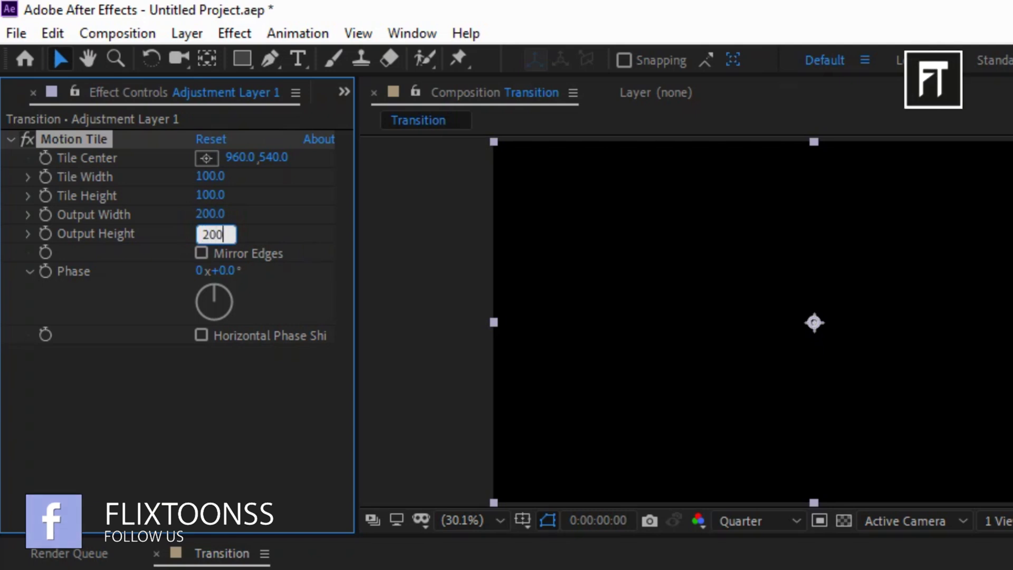
{"action": "key", "text": "Return"}
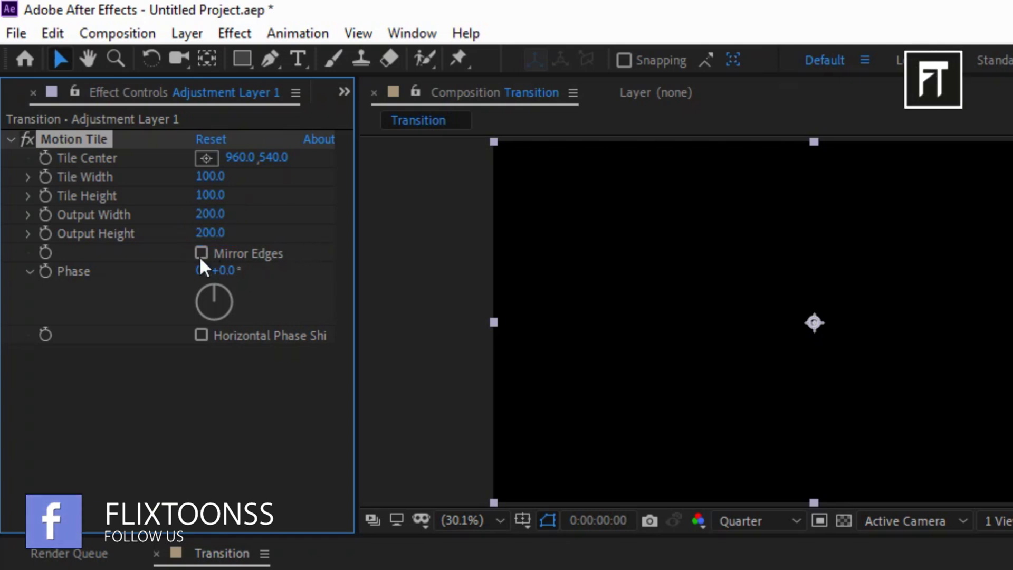
{"action": "left_click", "coordinate": [9, 138]}
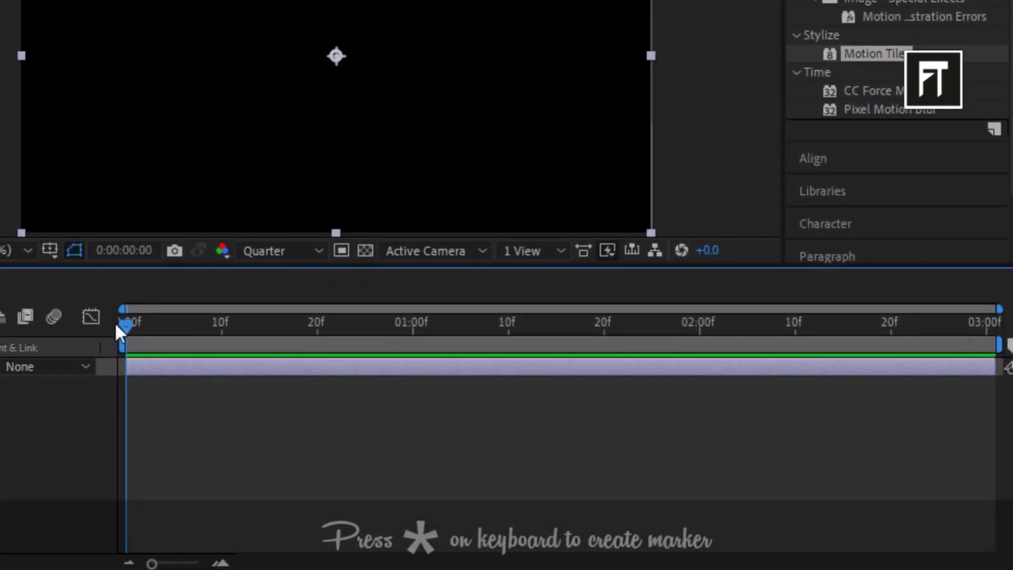
Add layer markers to the adjustment layer at 0:00:00:00, 0:00:01:00 and 0:00:03:00.
{"action": "key", "text": "KP_Multiply"}
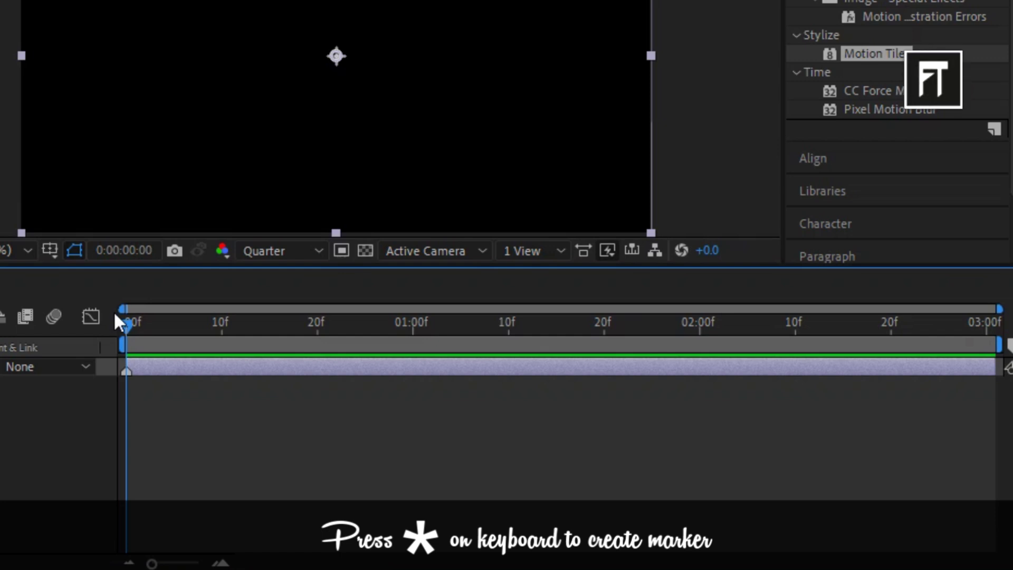
{"action": "left_click_drag", "start_coordinate": [125, 323], "coordinate": [413, 320]}
{"action": "key", "text": "KP_Multiply"}
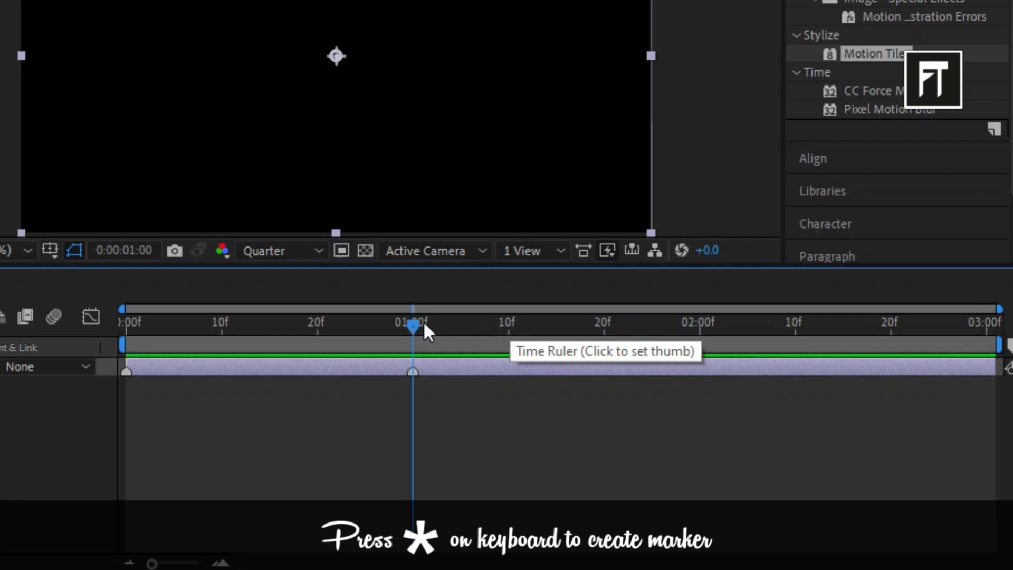
{"action": "left_click_drag", "start_coordinate": [423, 322], "coordinate": [1008, 330]}
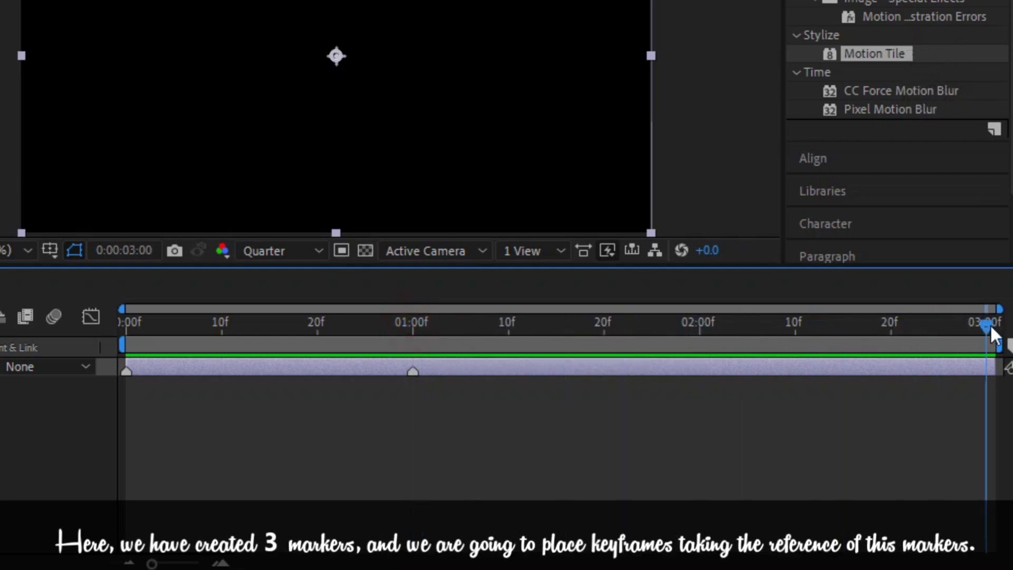
{"action": "key", "text": "KP_Multiply"}
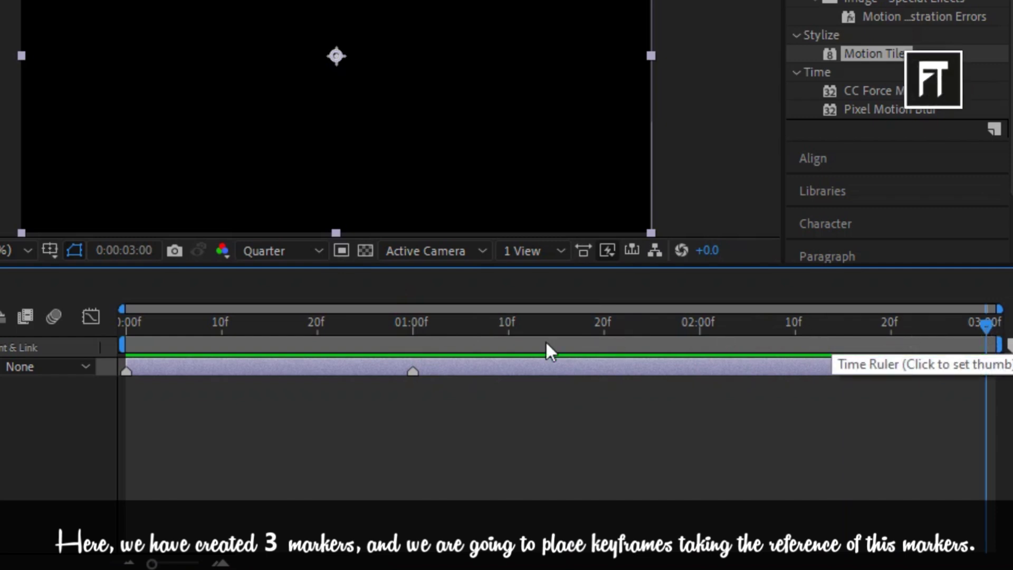
Add a composition marker at 0:00:01:00 with the comment "transition".
{"action": "left_click", "coordinate": [298, 384]}
{"action": "left_click", "coordinate": [410, 326]}
{"action": "key", "text": "KP_Multiply"}
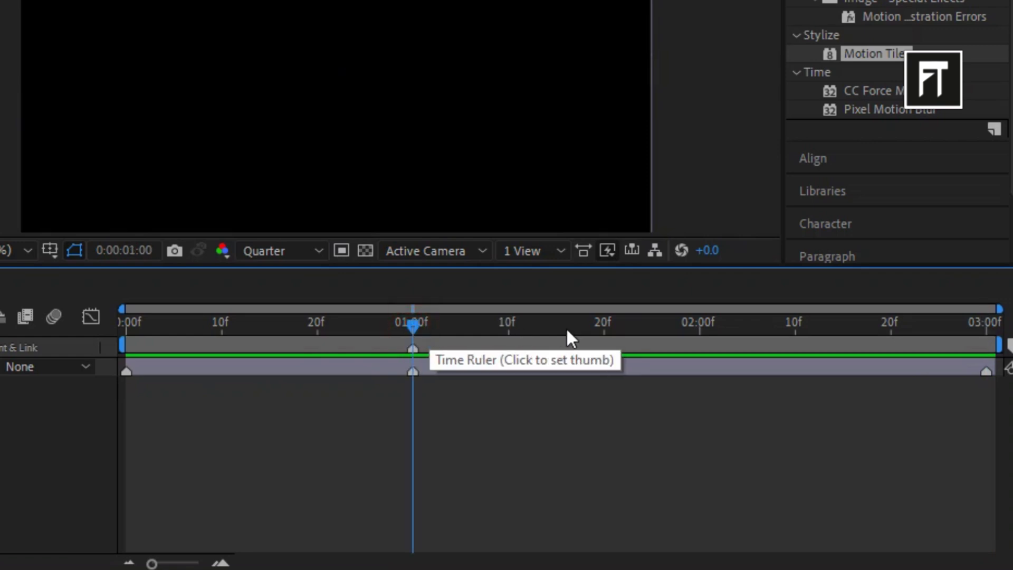
{"action": "double_click", "coordinate": [414, 349]}
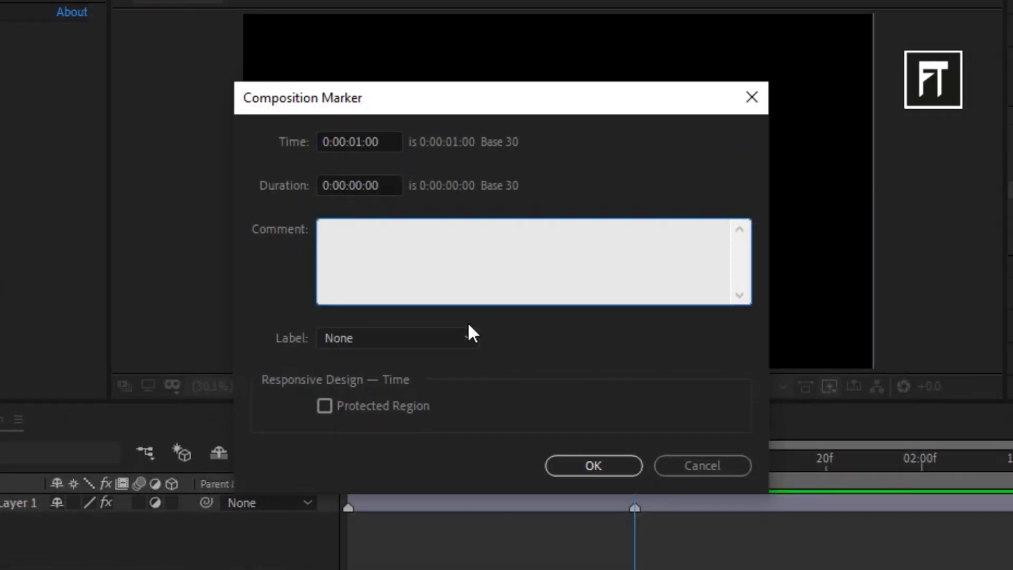
{"action": "type", "text": "transition"}
{"action": "key", "text": "Return"}
{"action": "left_click", "coordinate": [588, 467]}
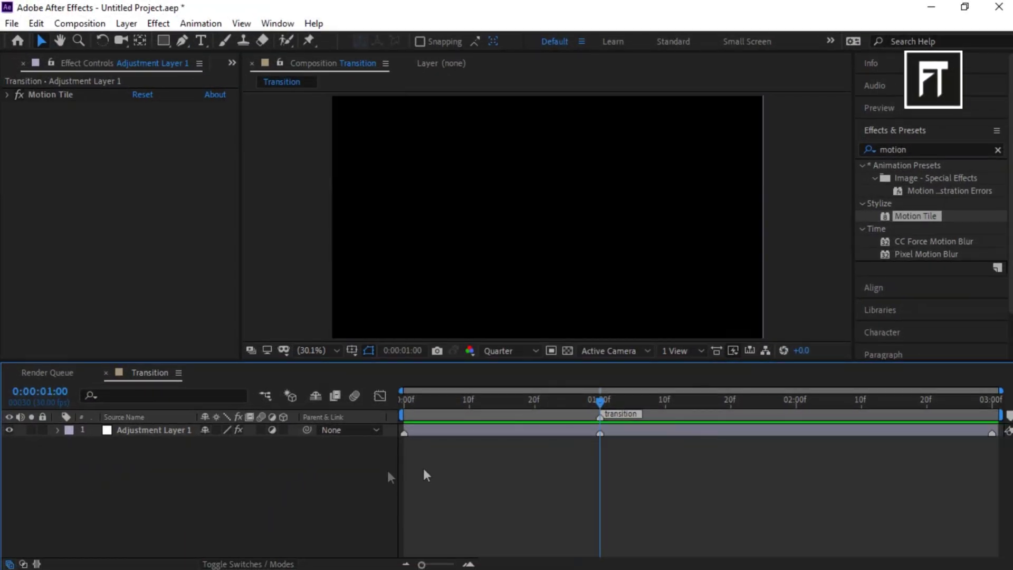
Find the Transform effect and apply it to the adjustment layer.
{"action": "left_click", "coordinate": [228, 490]}
{"action": "left_click", "coordinate": [920, 148]}
{"action": "type", "text": "tra"}
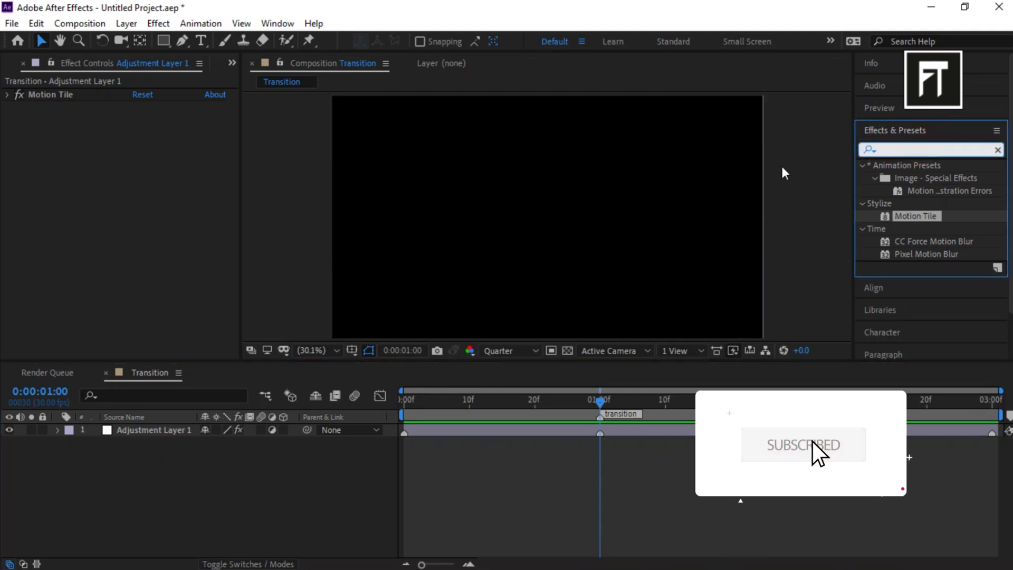
{"action": "type", "text": "ns"}
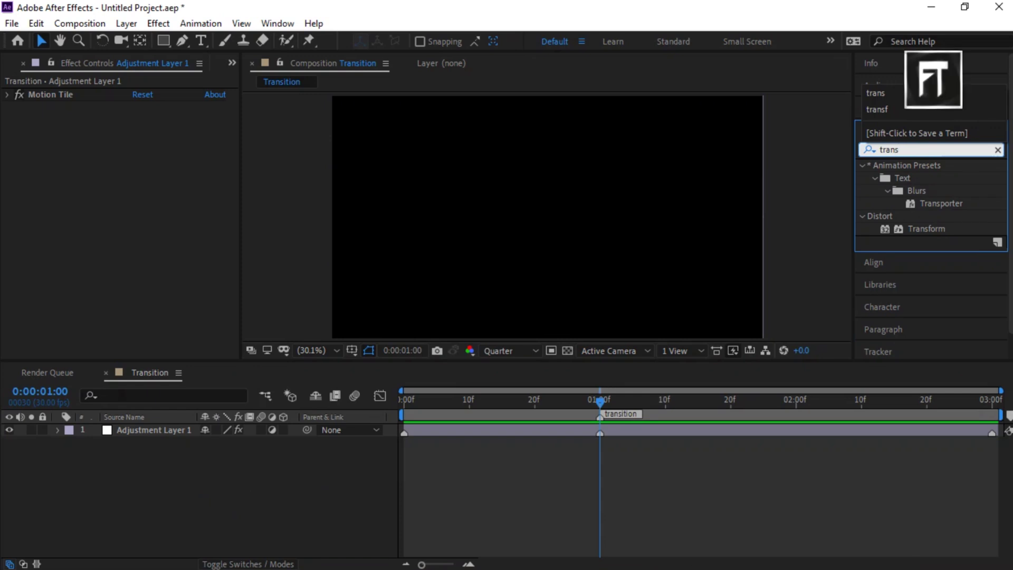
{"action": "left_click_drag", "start_coordinate": [913, 229], "coordinate": [154, 433]}
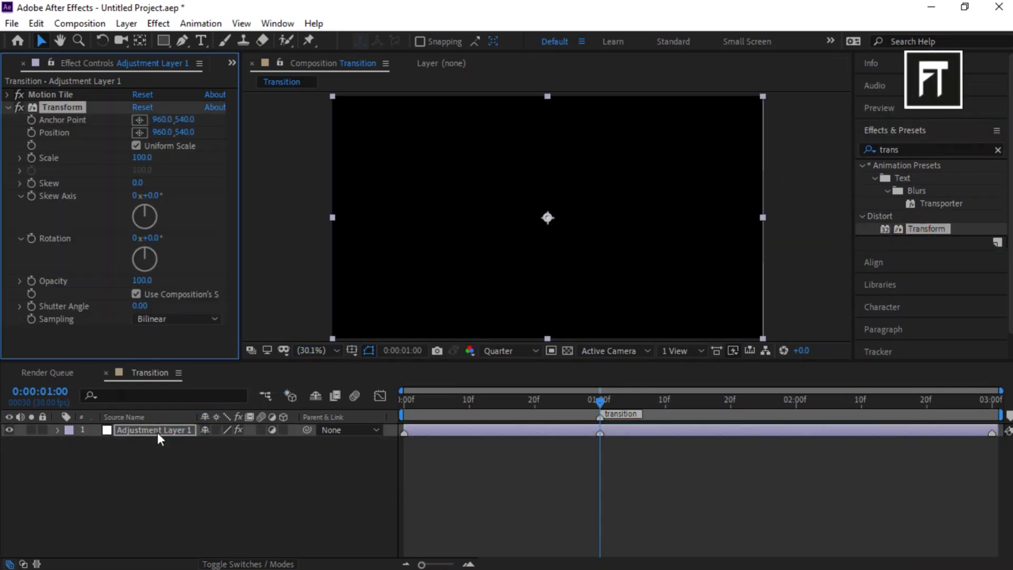
Enlarge the timeline area and add a Transform Scale keyframe at 0:00:00:00.
{"action": "left_click_drag", "start_coordinate": [203, 362], "coordinate": [210, 303]}
{"action": "left_click", "coordinate": [312, 292]}
{"action": "left_click", "coordinate": [222, 452]}
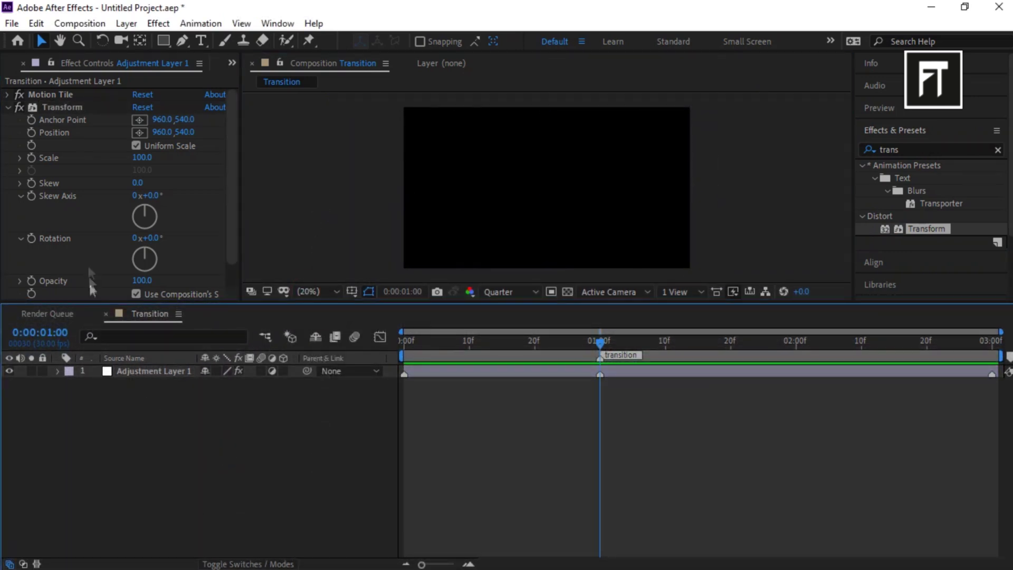
{"action": "left_click_drag", "start_coordinate": [450, 342], "coordinate": [388, 344]}
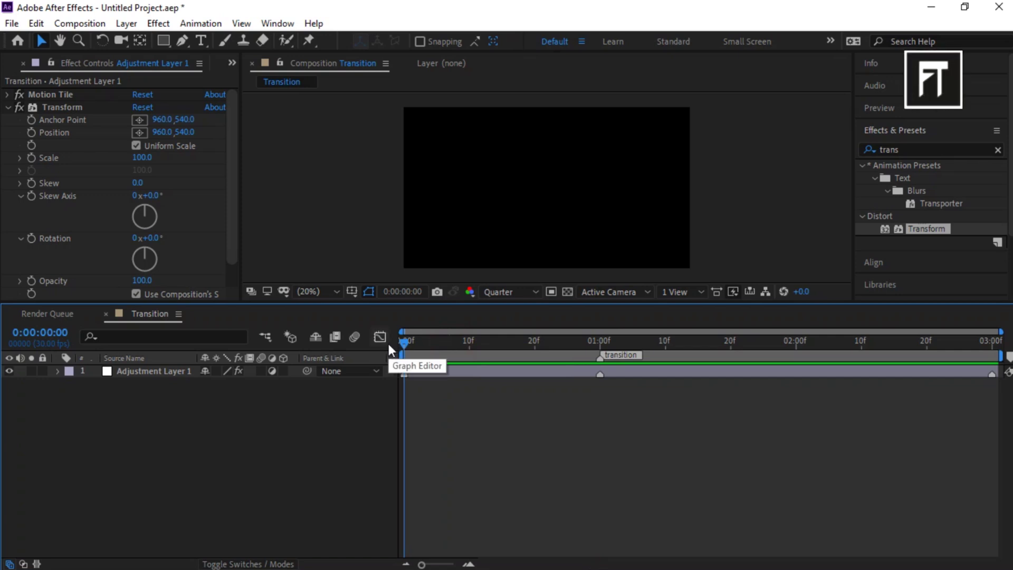
{"action": "left_click", "coordinate": [32, 158]}
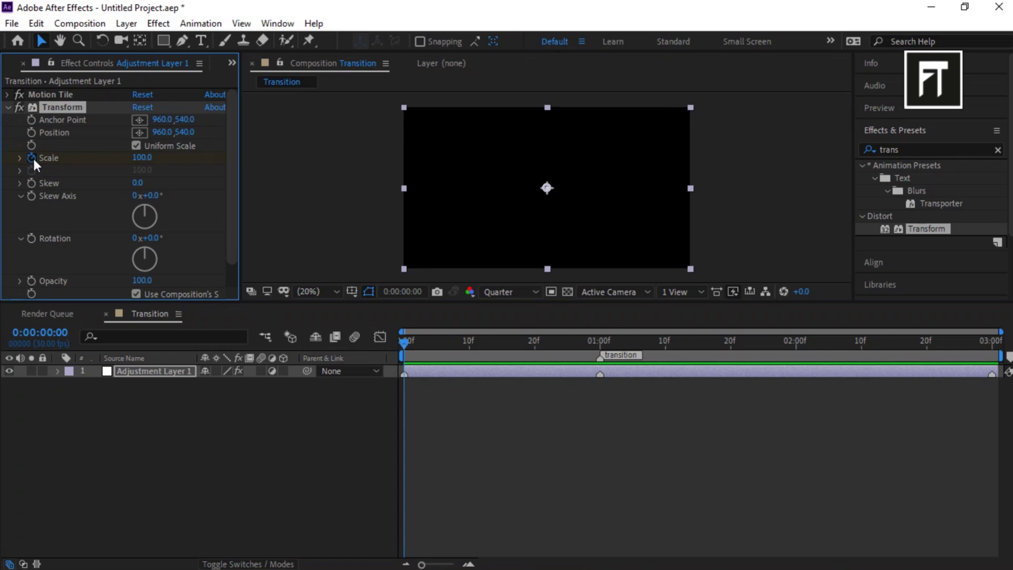
Set the Transform effect's Scale to 300 at the 0:00:01:00 marker.
{"action": "left_click", "coordinate": [600, 342]}
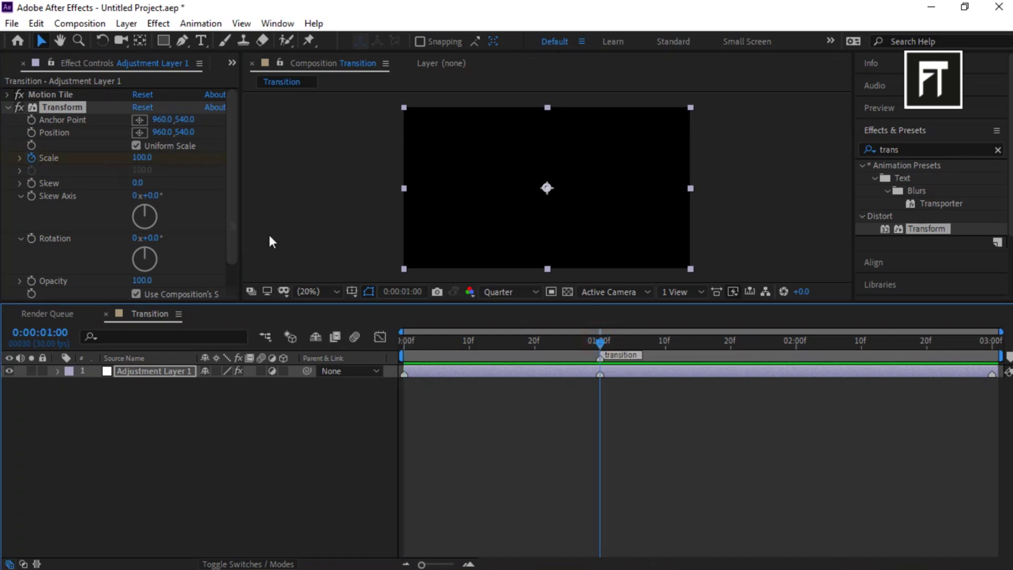
{"action": "left_click", "coordinate": [142, 159]}
{"action": "type", "text": "300"}
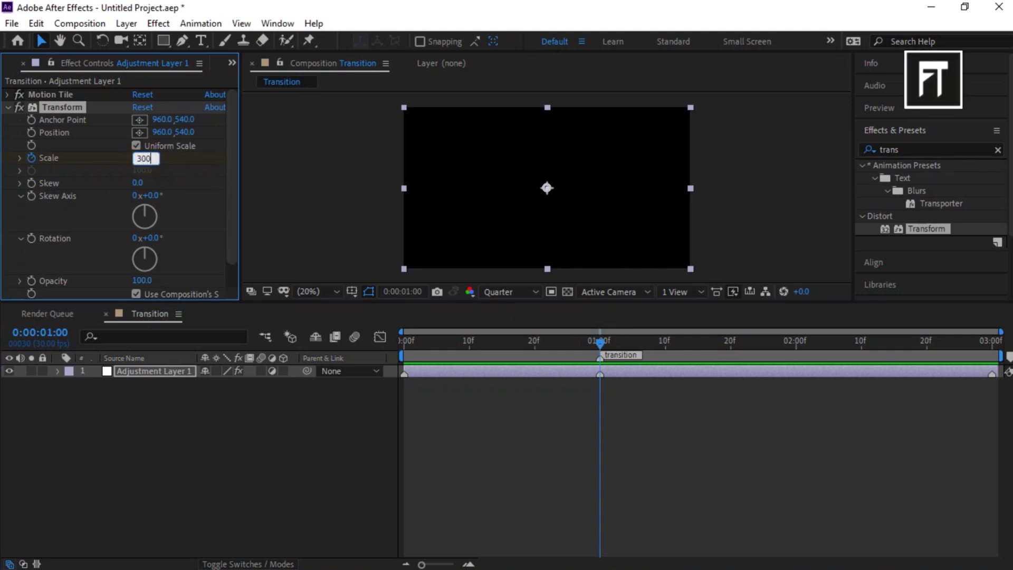
{"action": "key", "text": "Return"}
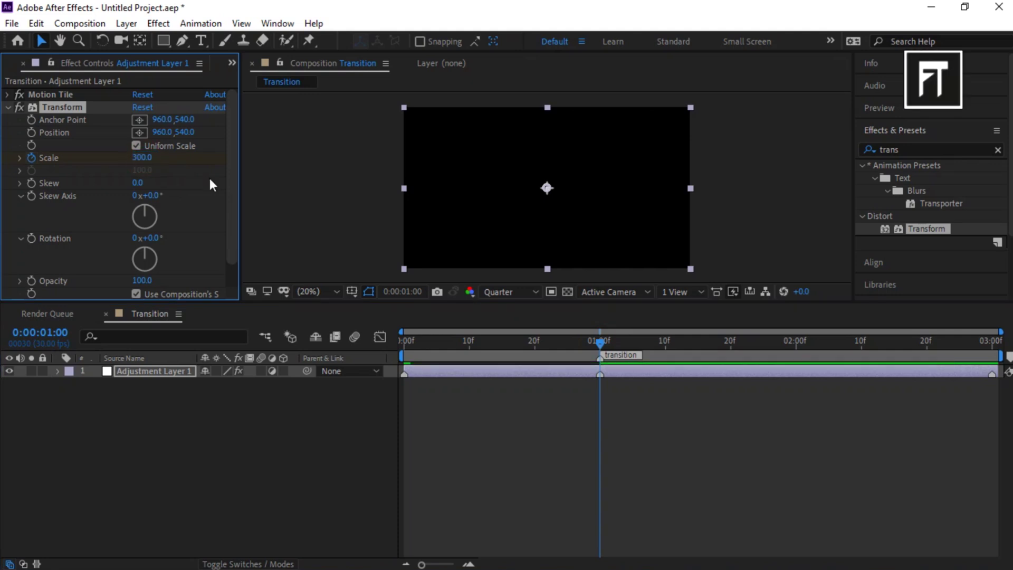
Set the Transform effect's Scale to 100 at 0:00:03:00.
{"action": "left_click", "coordinate": [609, 343]}
{"action": "key", "text": "space"}
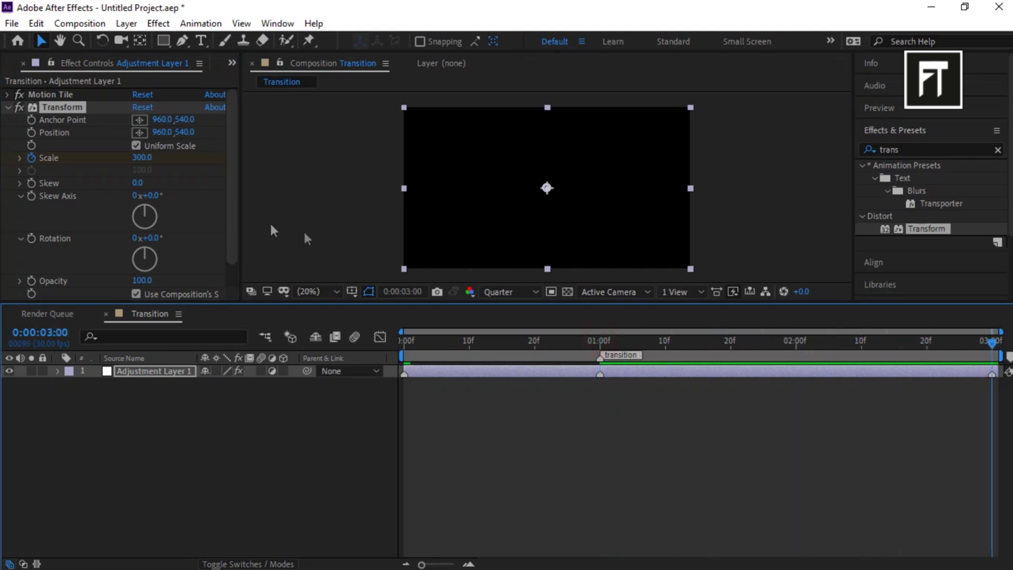
{"action": "left_click", "coordinate": [142, 158]}
{"action": "type", "text": "1"}
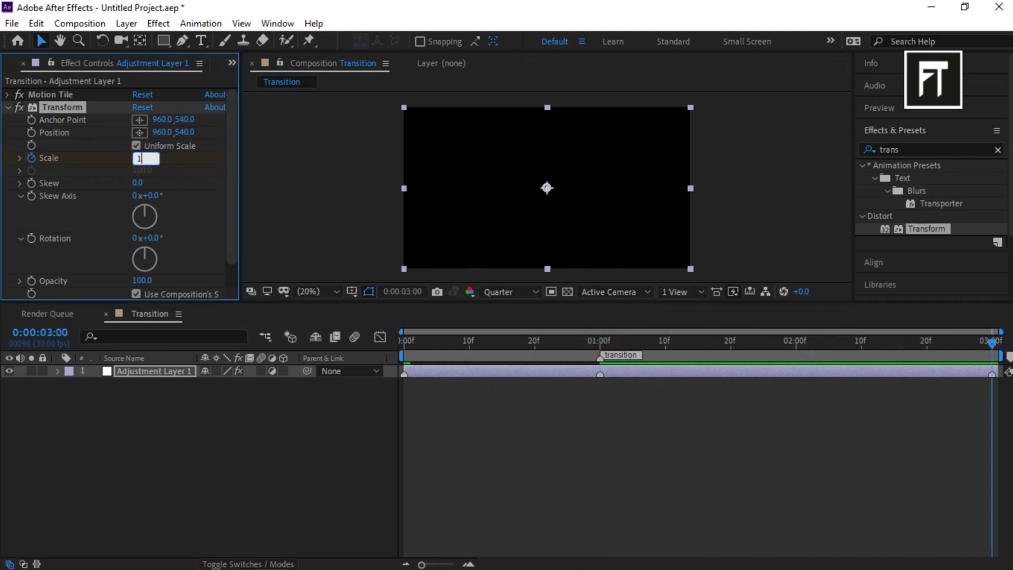
{"action": "type", "text": "00"}
{"action": "key", "text": "Return"}
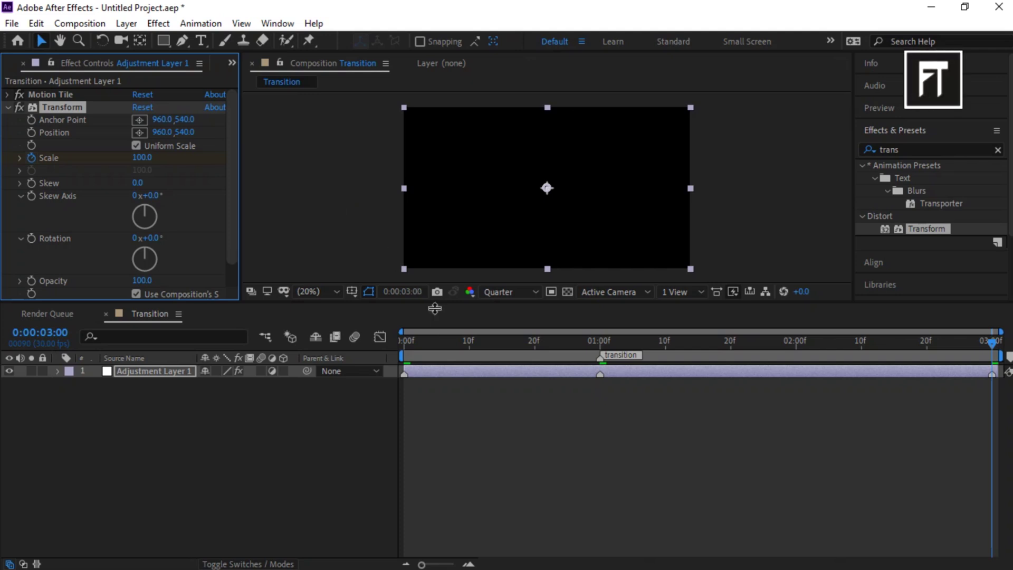
Add a Transform Rotation keyframe at 0:00:00:00 and set Rotation to 1 full revolution at 0:00:03:00, collapsing the effect's settings.
{"action": "left_click_drag", "start_coordinate": [430, 344], "coordinate": [377, 343]}
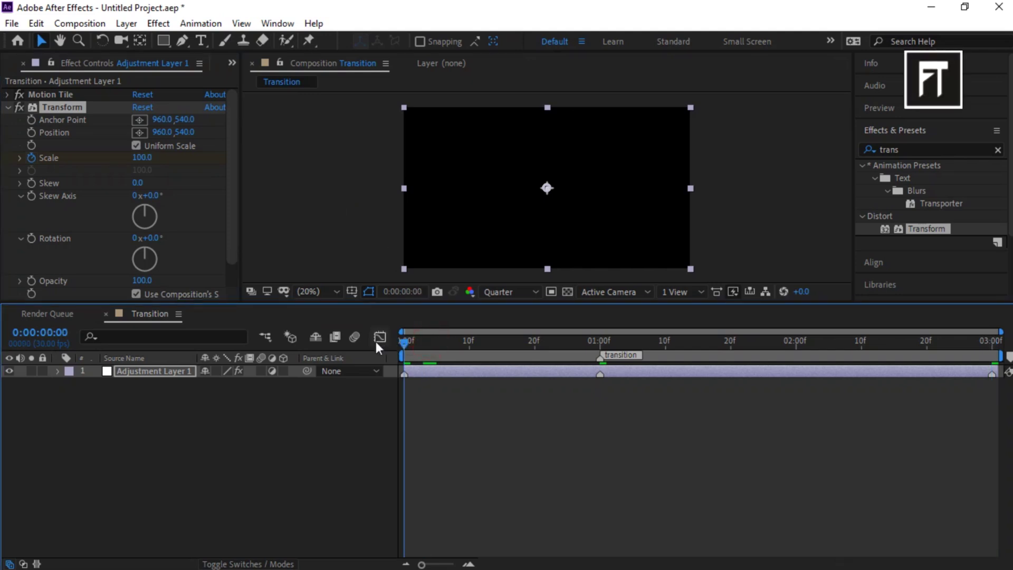
{"action": "left_click", "coordinate": [31, 238]}
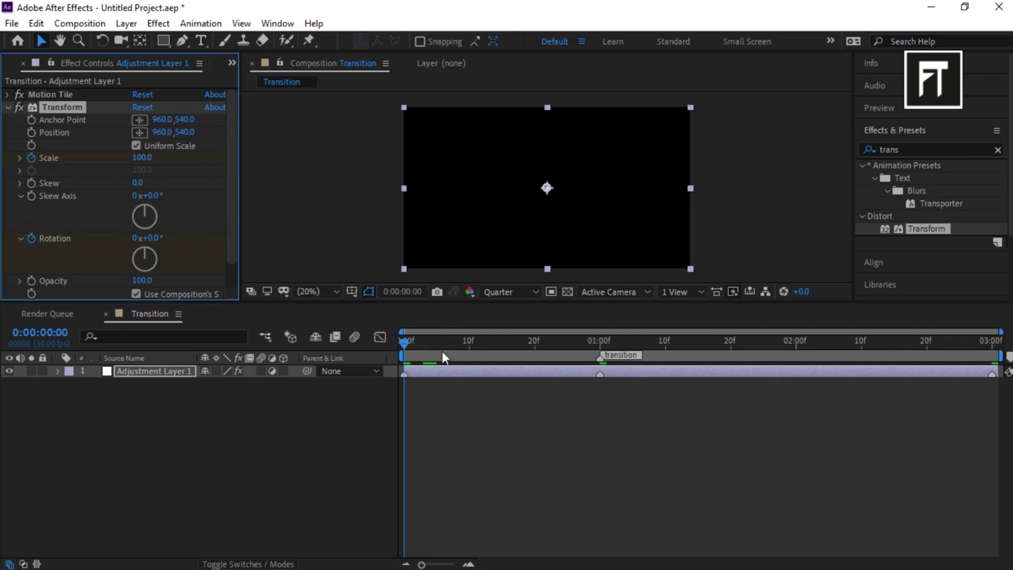
{"action": "left_click_drag", "start_coordinate": [404, 345], "coordinate": [992, 343]}
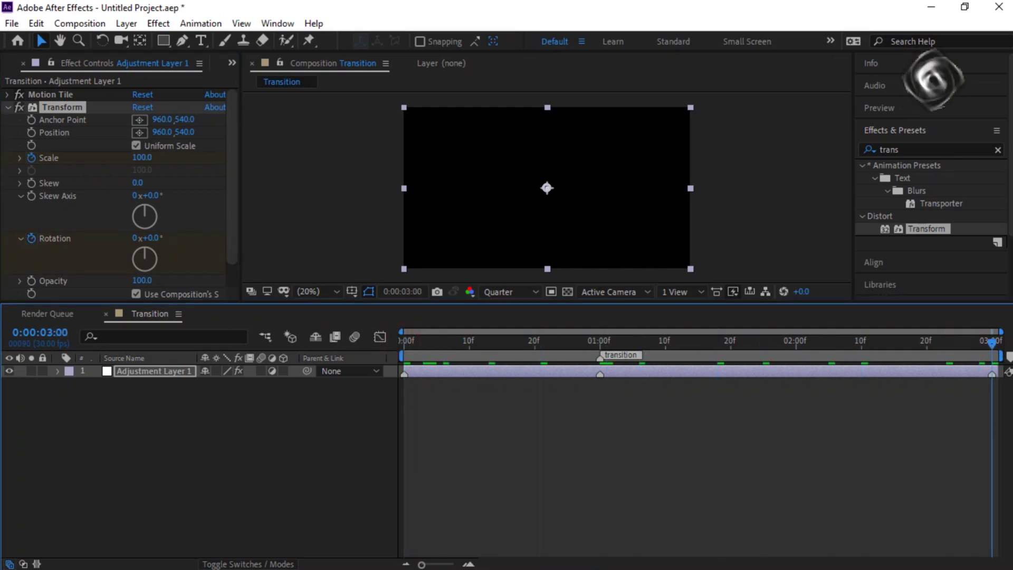
{"action": "left_click", "coordinate": [138, 239]}
{"action": "type", "text": "1"}
{"action": "key", "text": "Return"}
{"action": "scroll", "coordinate": [74, 170], "scroll_direction": "down", "scroll_amount": 2}
{"action": "scroll", "coordinate": [74, 172], "scroll_direction": "up", "scroll_amount": 2}
{"action": "left_click", "coordinate": [8, 108]}
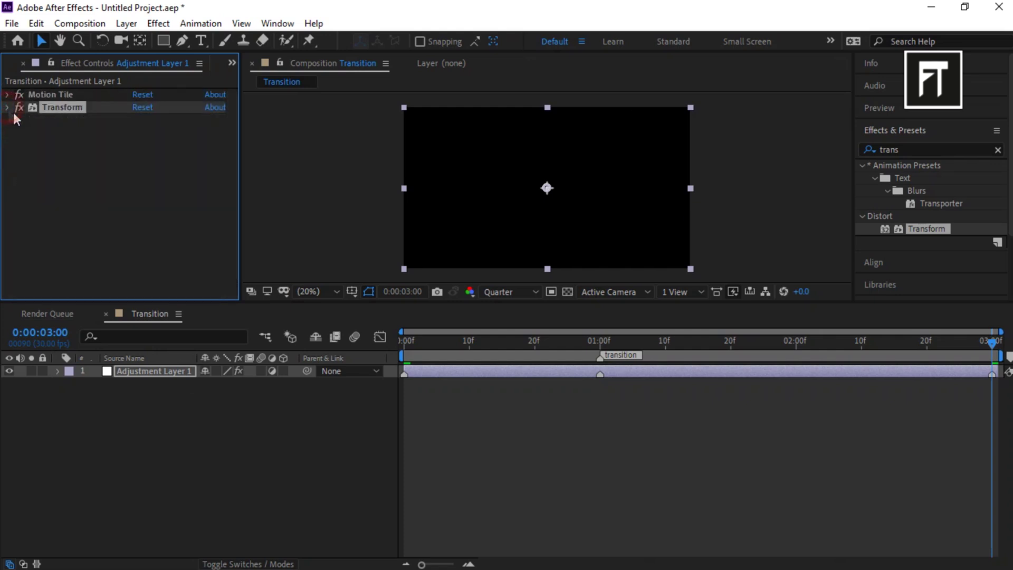
Find the Tint effect and apply it to the adjustment layer.
{"action": "left_click", "coordinate": [195, 464]}
{"action": "left_click", "coordinate": [902, 150]}
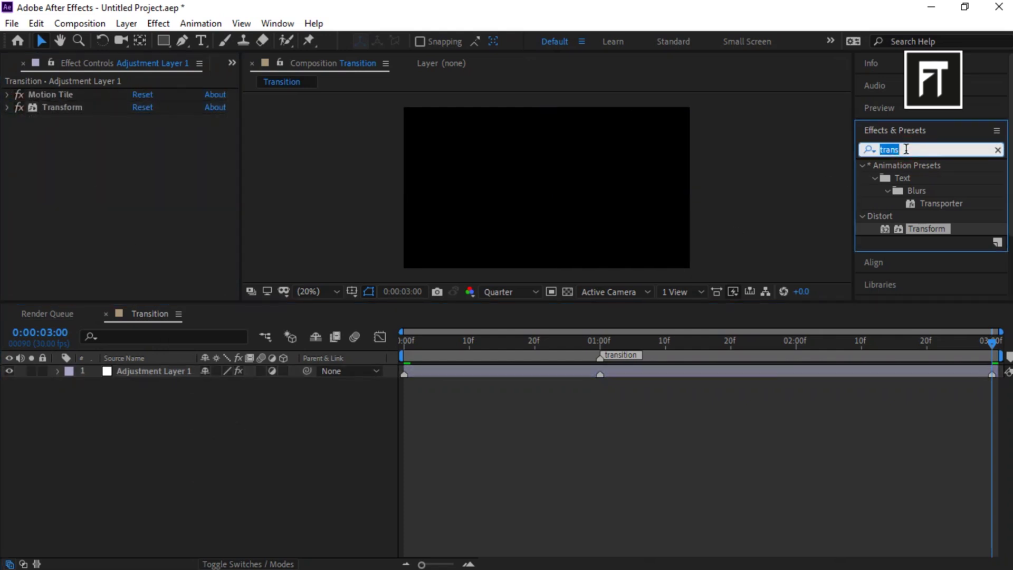
{"action": "type", "text": "t"}
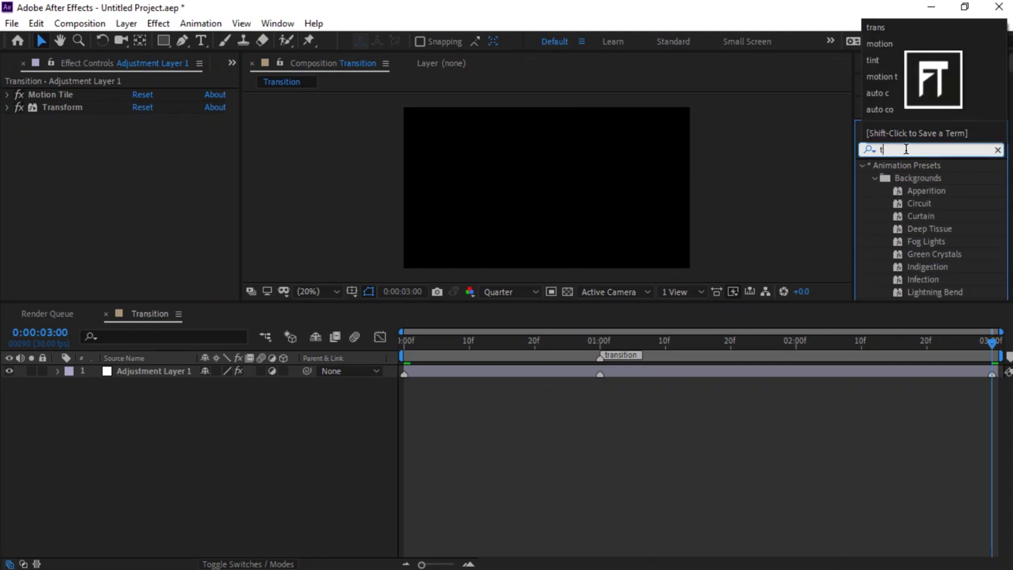
{"action": "type", "text": "int"}
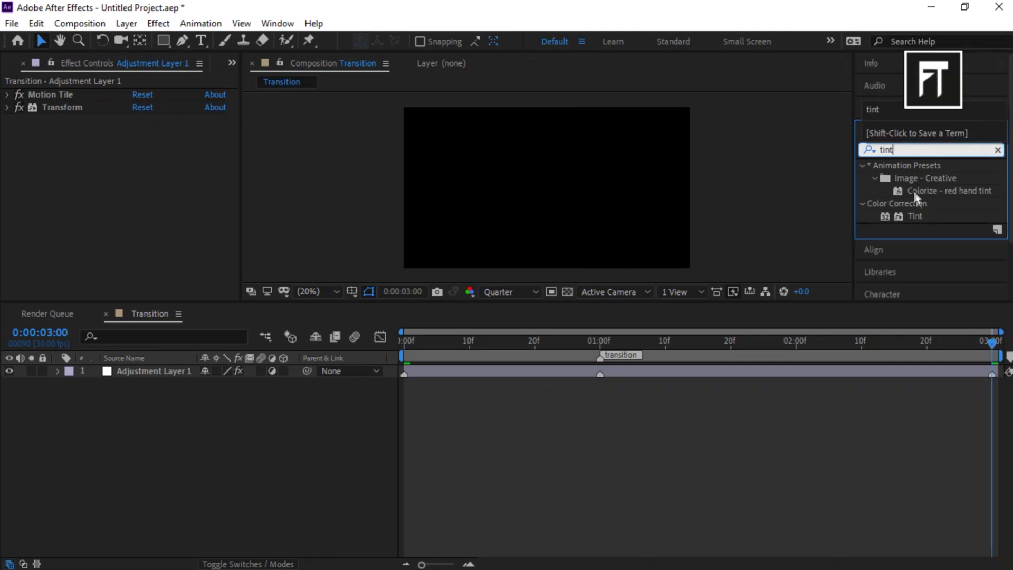
{"action": "left_click_drag", "start_coordinate": [914, 215], "coordinate": [164, 372]}
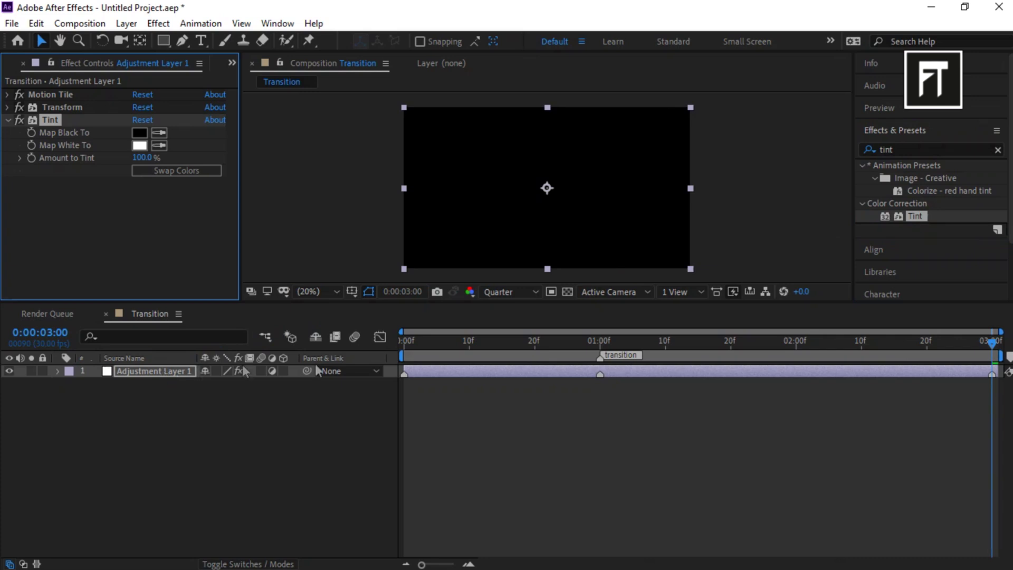
Keyframe the Tint effect's Amount to Tint at 0:00:00:00 with a value of 0%.
{"action": "left_click_drag", "start_coordinate": [416, 340], "coordinate": [396, 342]}
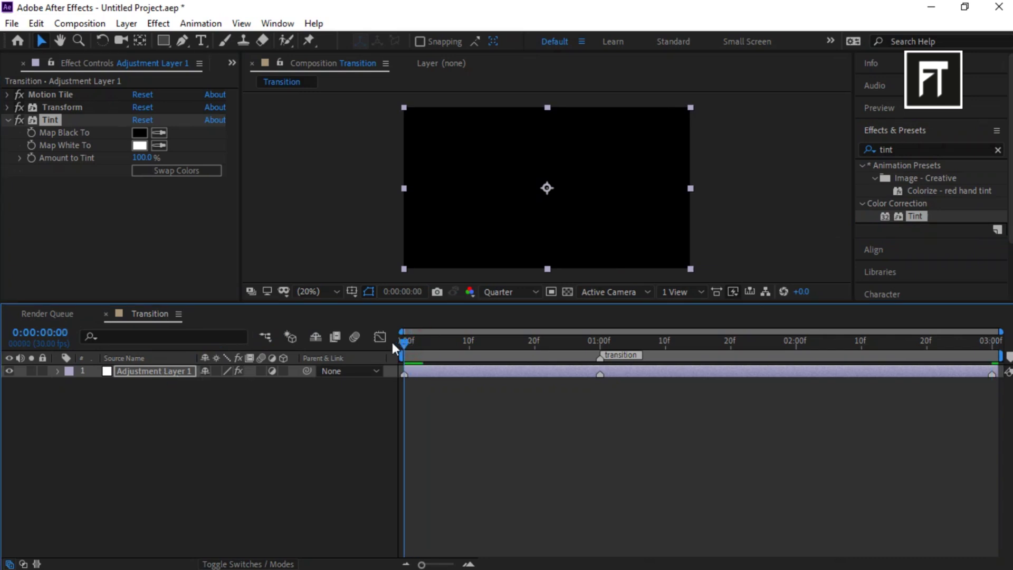
{"action": "left_click", "coordinate": [32, 157]}
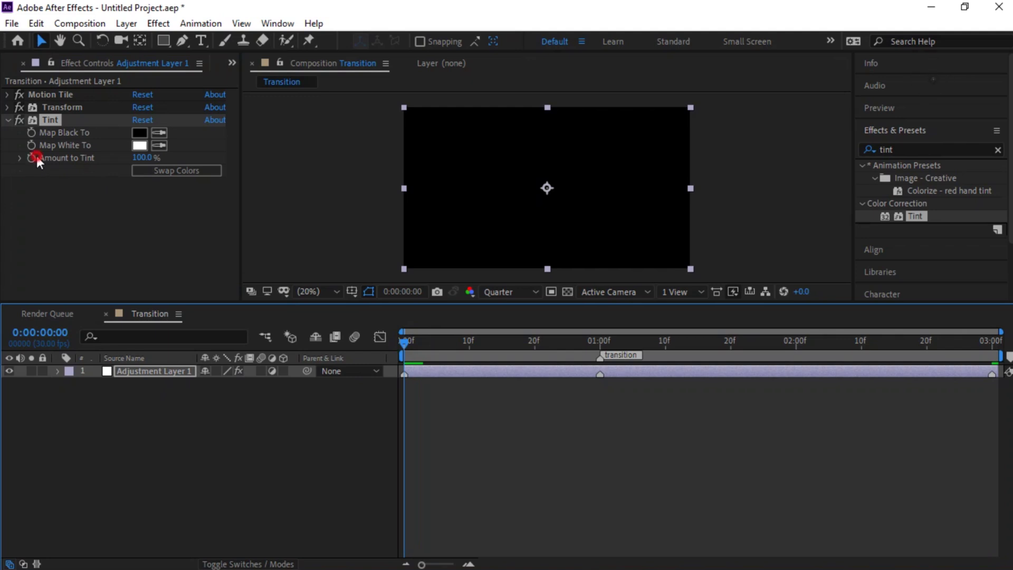
{"action": "left_click", "coordinate": [139, 158]}
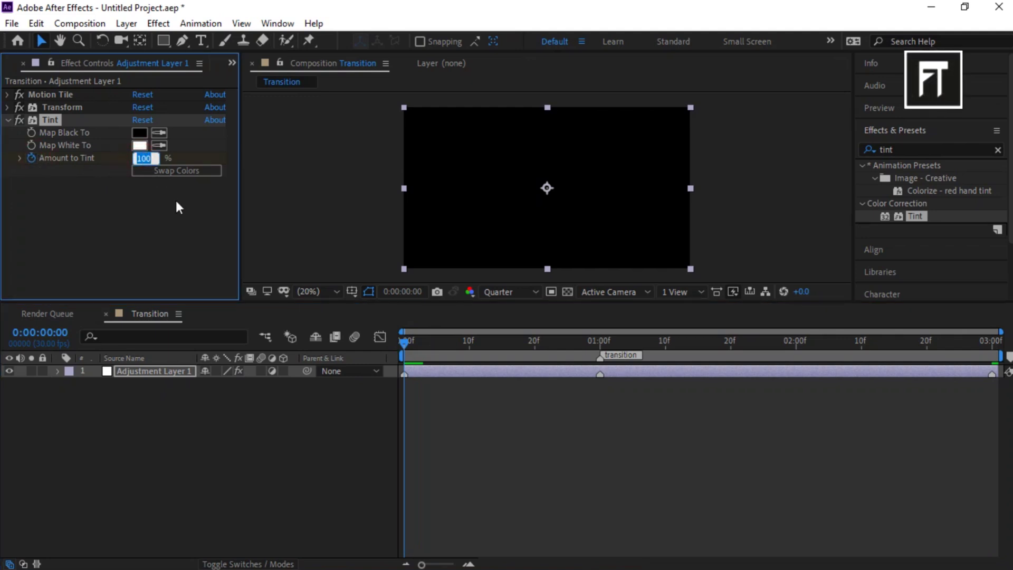
{"action": "type", "text": "0"}
{"action": "key", "text": "Return"}
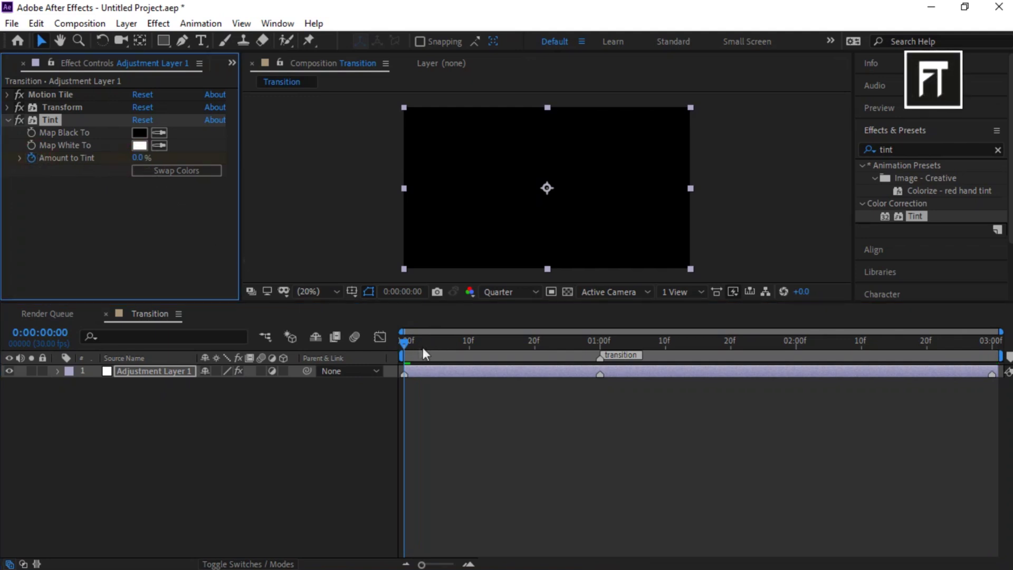
Set Amount to Tint to 100% at the 0:00:01:00 transition marker.
{"action": "left_click_drag", "start_coordinate": [412, 343], "coordinate": [600, 346]}
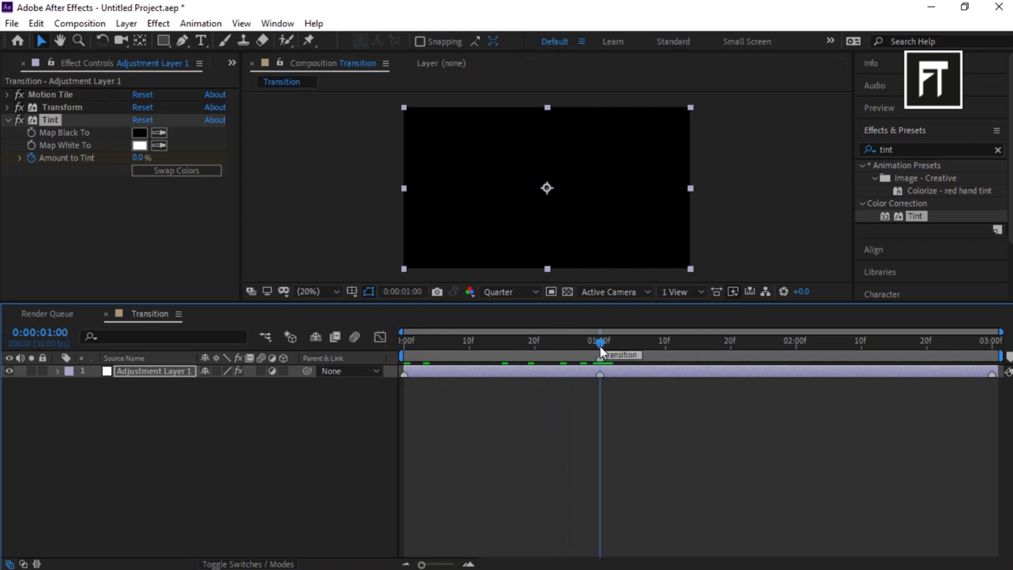
{"action": "left_click", "coordinate": [129, 172]}
{"action": "left_click", "coordinate": [142, 157]}
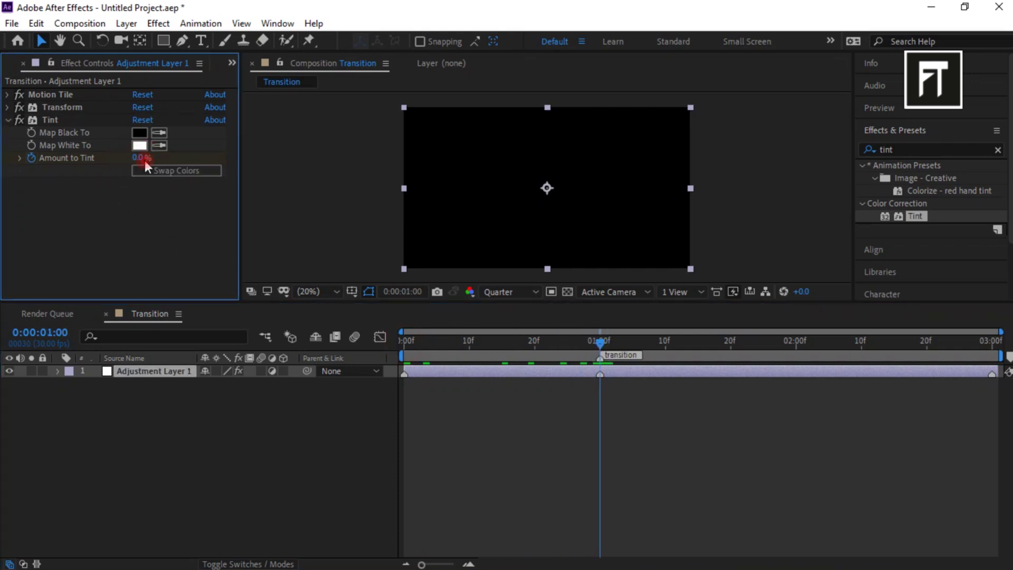
{"action": "type", "text": "100"}
{"action": "key", "text": "Return"}
Set Amount to Tint to 0% at 0:00:03:00 and collapse the Tint effect's settings.
{"action": "left_click_drag", "start_coordinate": [604, 344], "coordinate": [991, 342]}
{"action": "left_click", "coordinate": [143, 158]}
{"action": "type", "text": "0"}
{"action": "key", "text": "Return"}
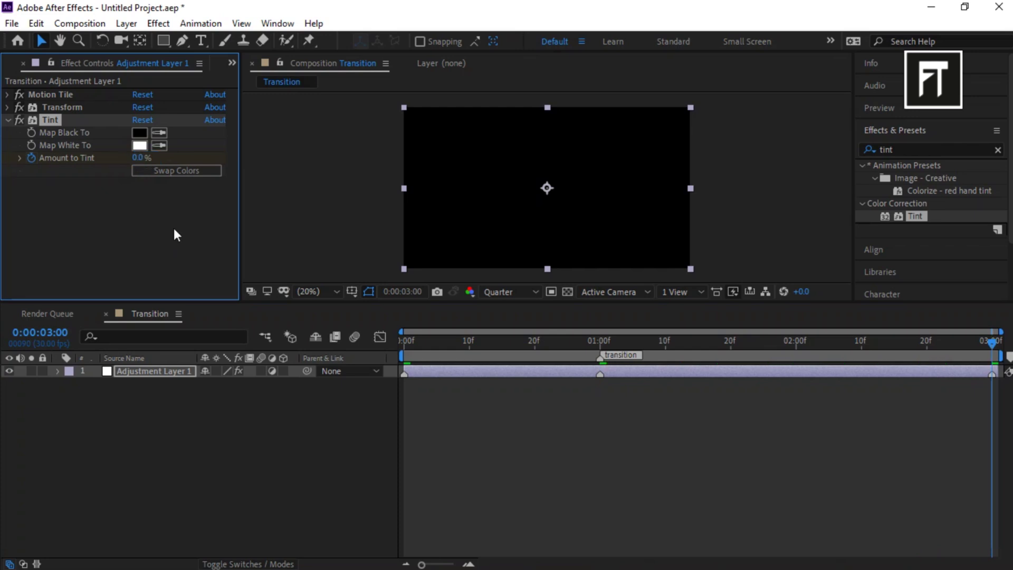
{"action": "left_click", "coordinate": [8, 121]}
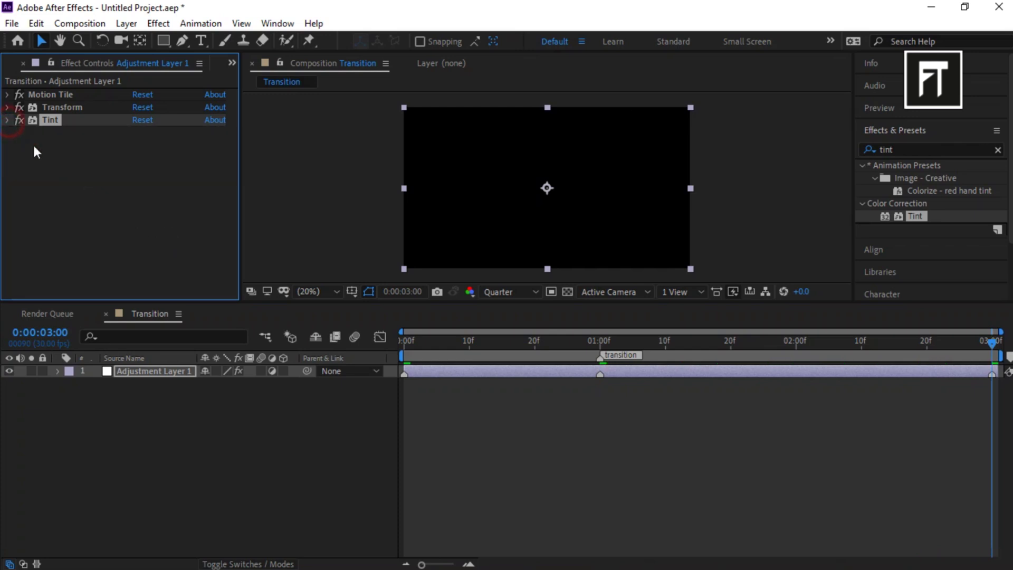
Find the CC Lens effect and apply it to the adjustment layer.
{"action": "left_click", "coordinate": [928, 150]}
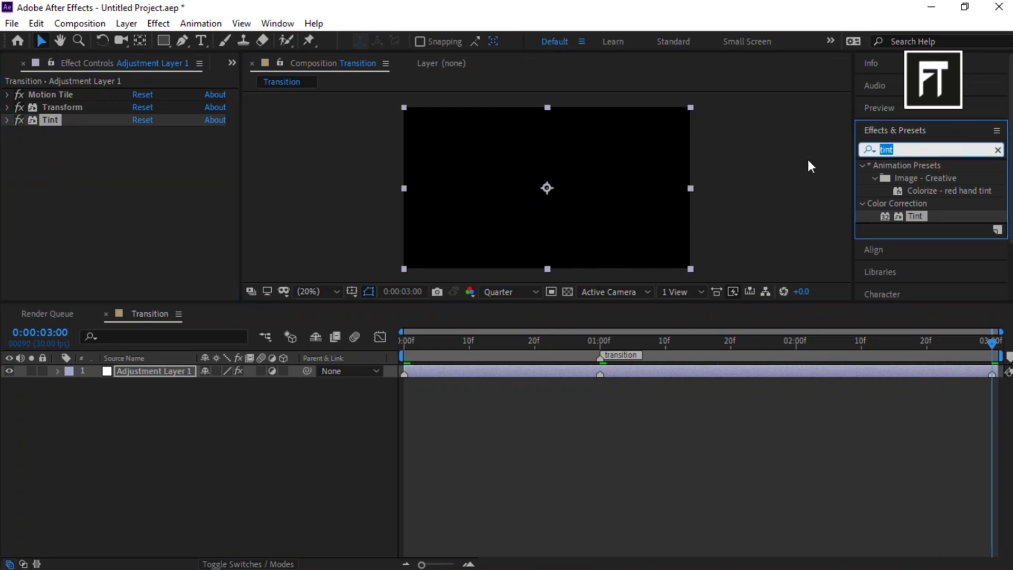
{"action": "key", "text": "BackSpace"}
{"action": "type", "text": "cc"}
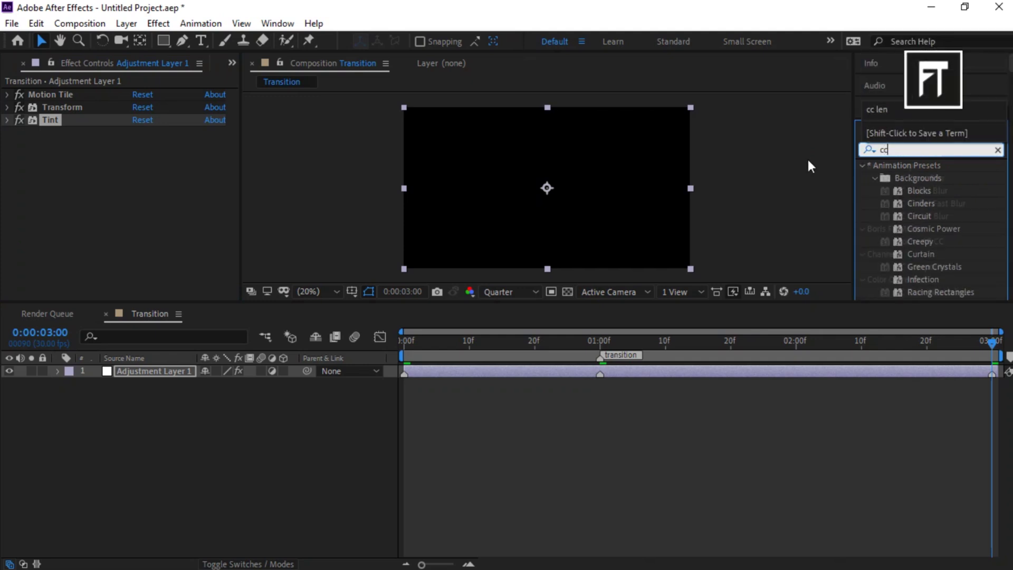
{"action": "type", "text": " lens"}
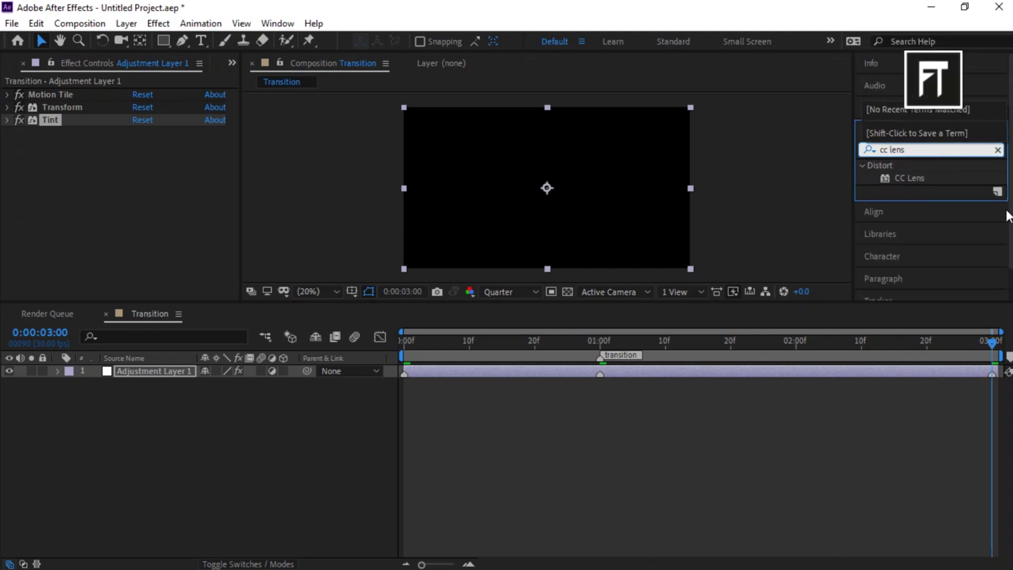
{"action": "left_click_drag", "start_coordinate": [918, 178], "coordinate": [163, 369]}
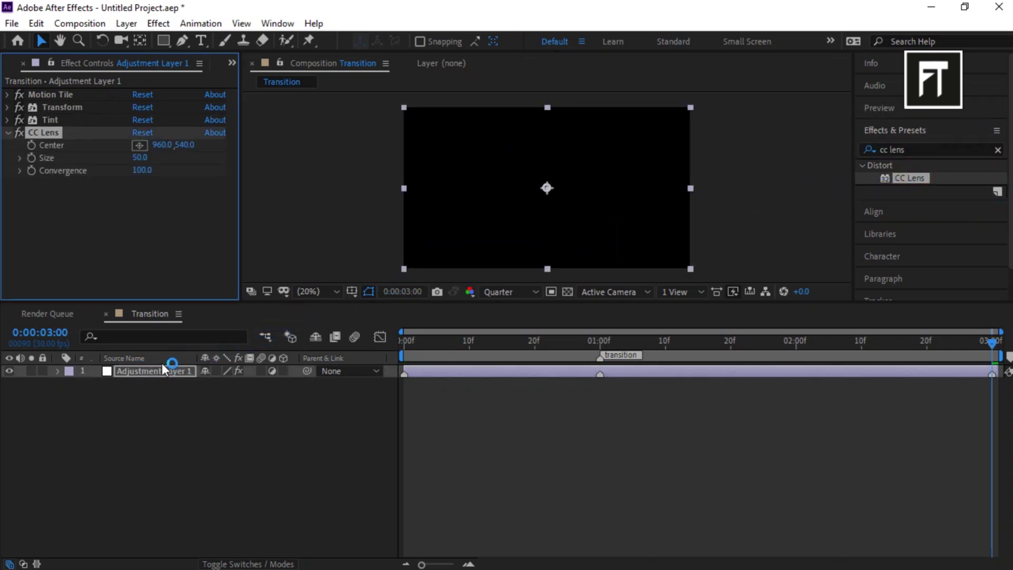
Keyframe the CC Lens Size at 0:00:00:00 with a value of 500.
{"action": "left_click", "coordinate": [409, 344]}
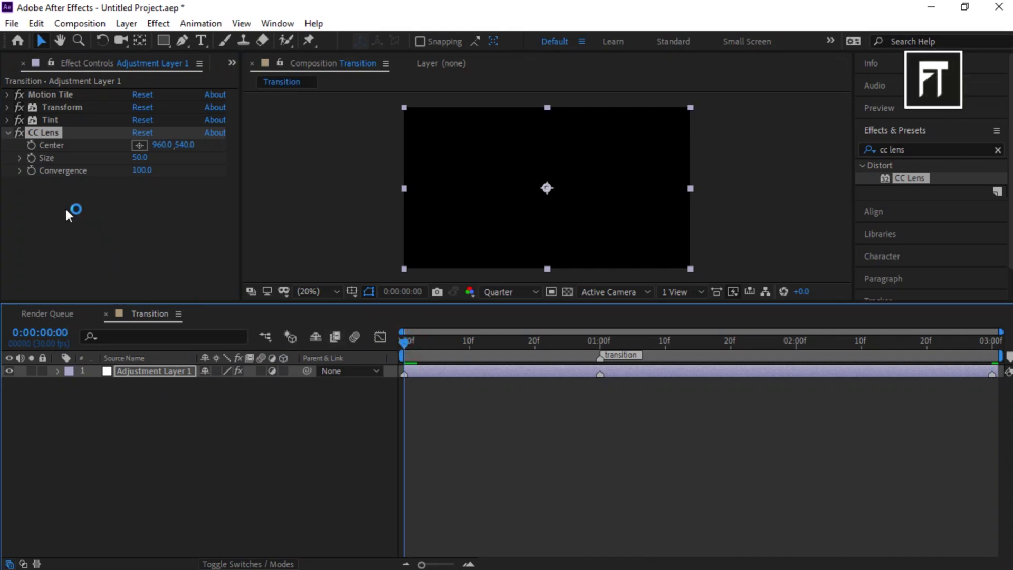
{"action": "left_click", "coordinate": [31, 159]}
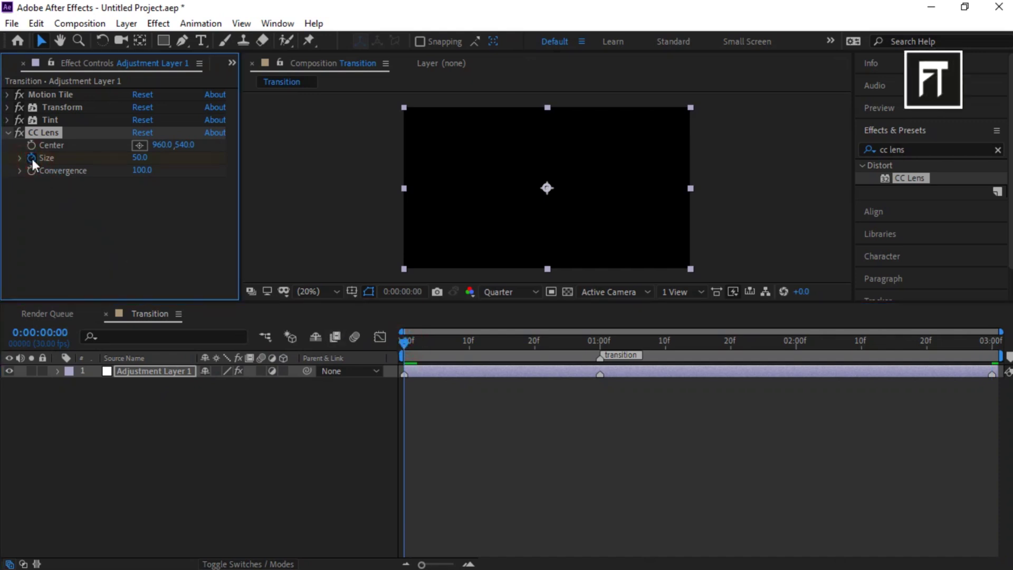
{"action": "left_click", "coordinate": [140, 157]}
{"action": "key", "text": "Return"}
Set the CC Lens Size to 100 at the 0:00:01:00 transition marker.
{"action": "mouse_move", "coordinate": [417, 343]}
{"action": "left_mouse_down"}
{"action": "mouse_move", "coordinate": [603, 345]}
{"action": "mouse_move", "coordinate": [602, 355]}
{"action": "left_mouse_up"}
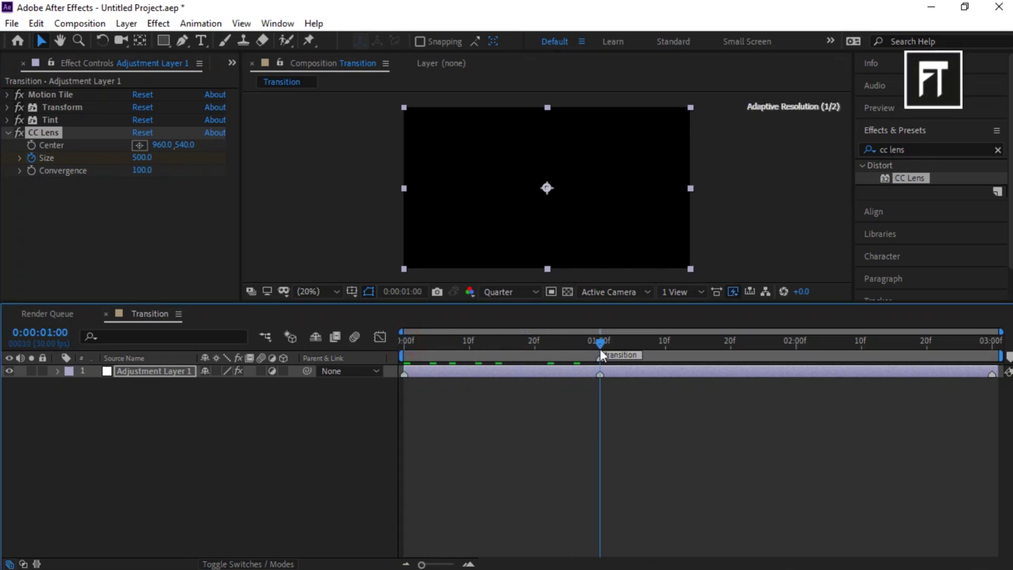
{"action": "left_click", "coordinate": [141, 158]}
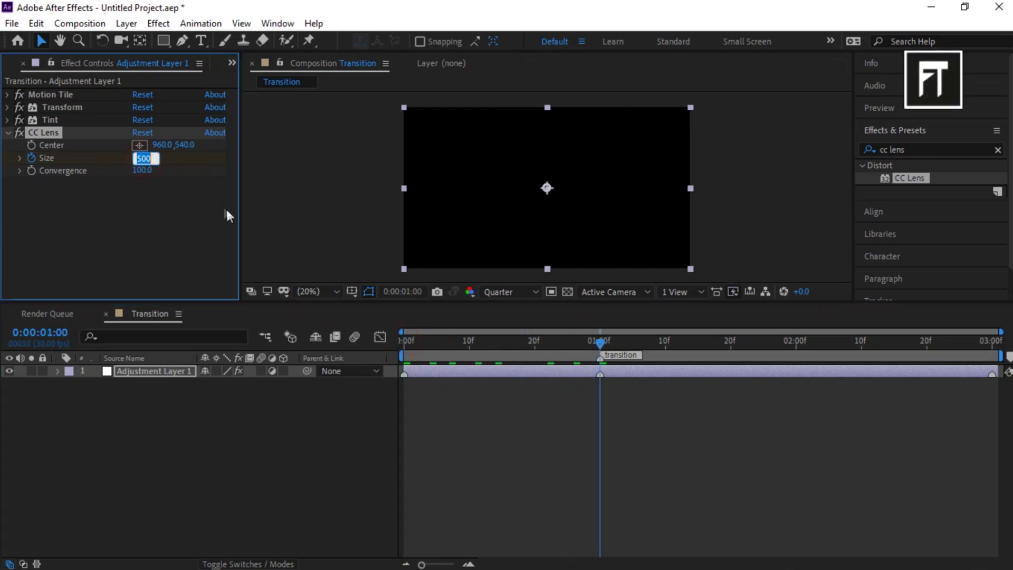
{"action": "key", "text": "Return"}
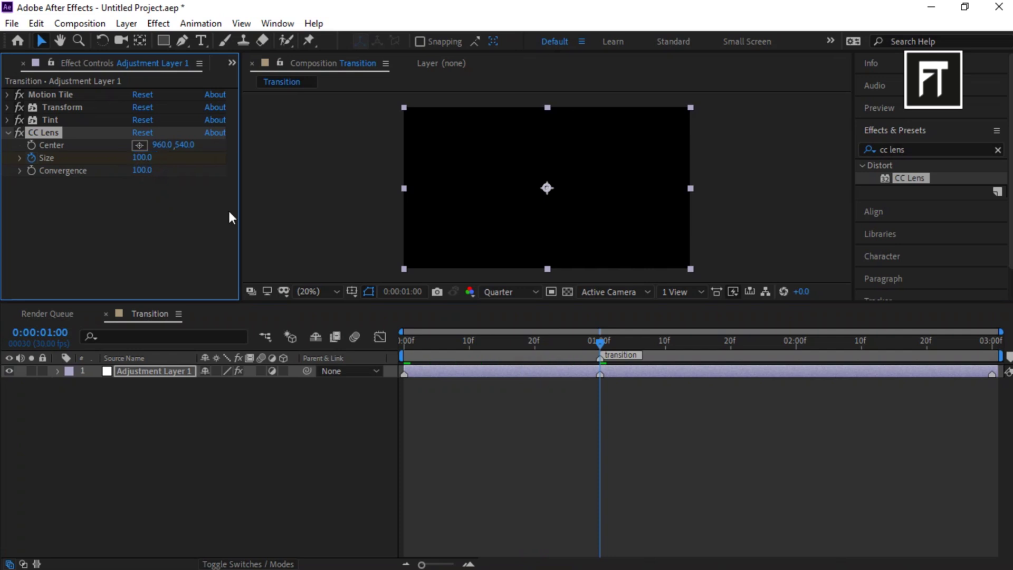
Set the CC Lens Size to 500 at 0:00:03:00.
{"action": "left_click_drag", "start_coordinate": [603, 343], "coordinate": [1004, 349]}
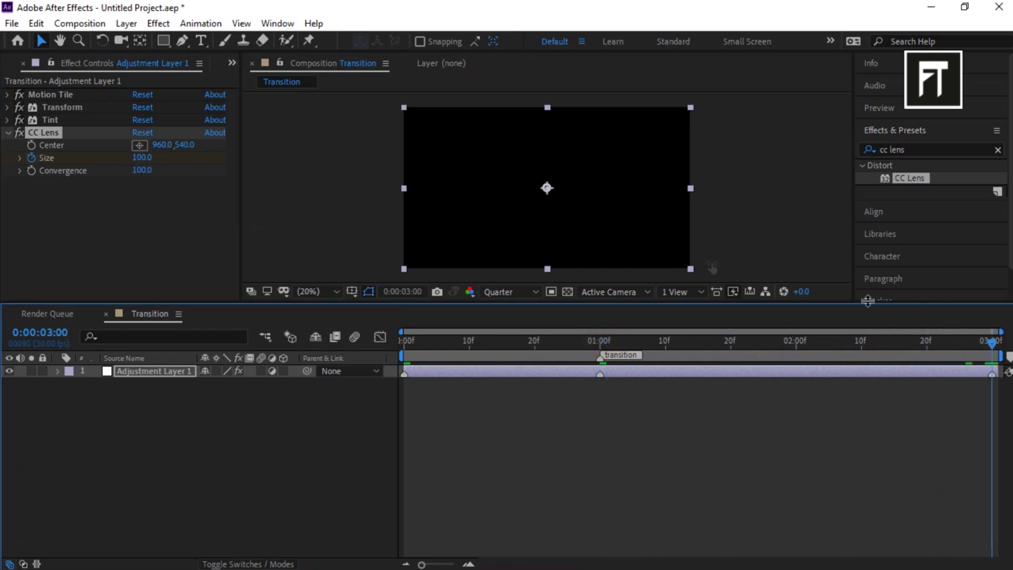
{"action": "left_click", "coordinate": [142, 158]}
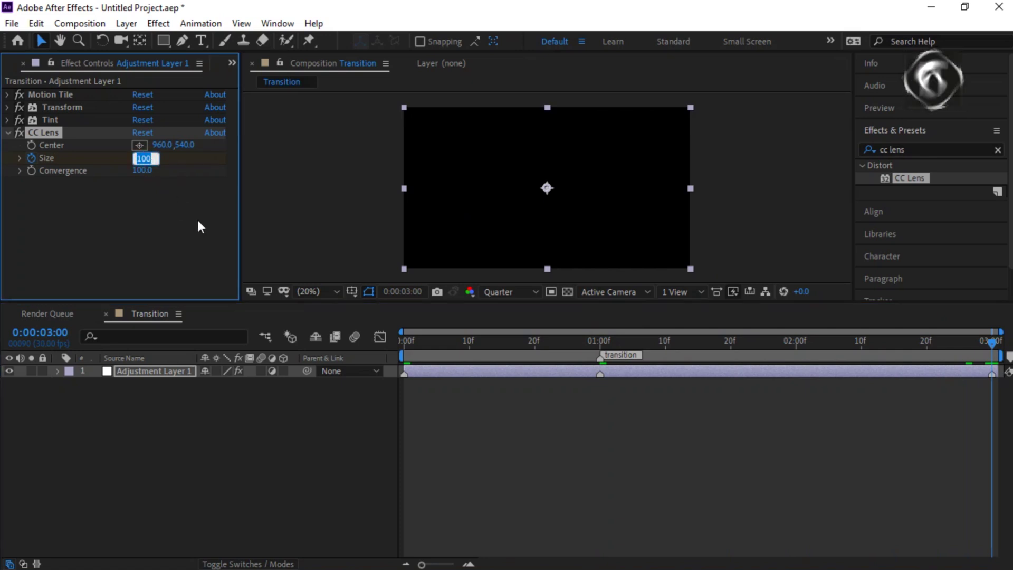
{"action": "type", "text": "500"}
{"action": "key", "text": "Return"}
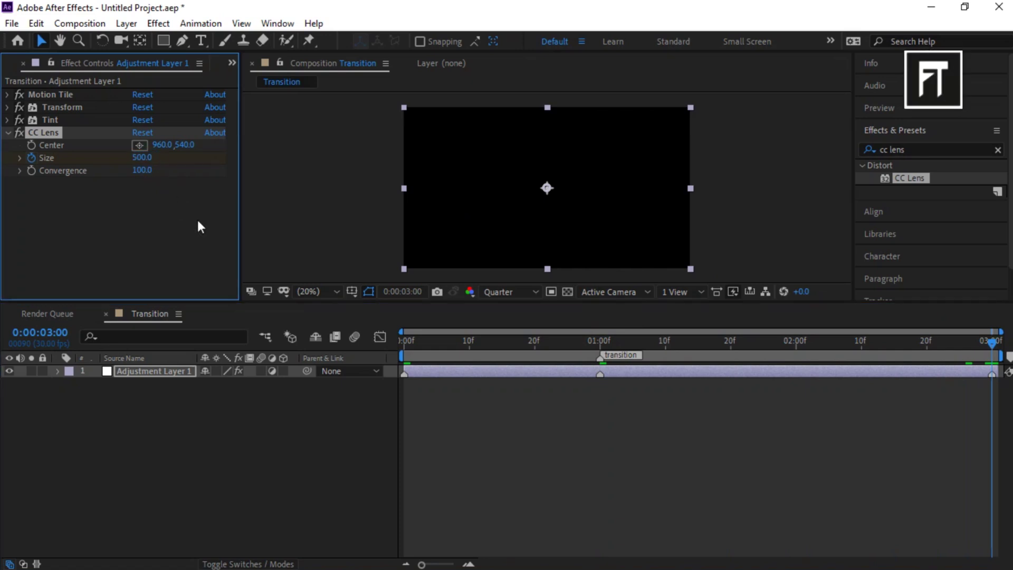
Keyframe the CC Lens Convergence at 0:00:00:00 with a value of 0.
{"action": "left_click", "coordinate": [409, 342]}
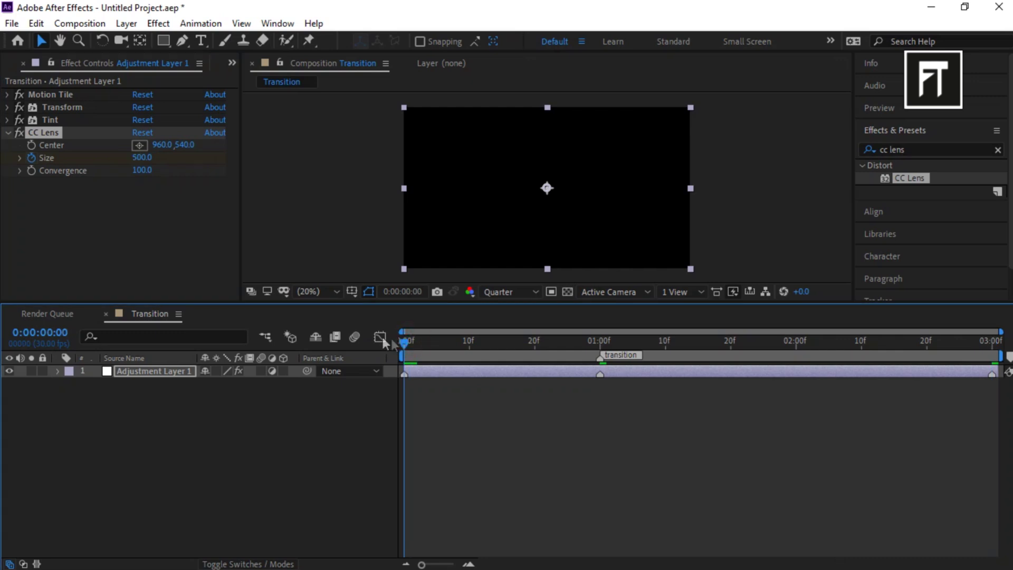
{"action": "left_click", "coordinate": [31, 170]}
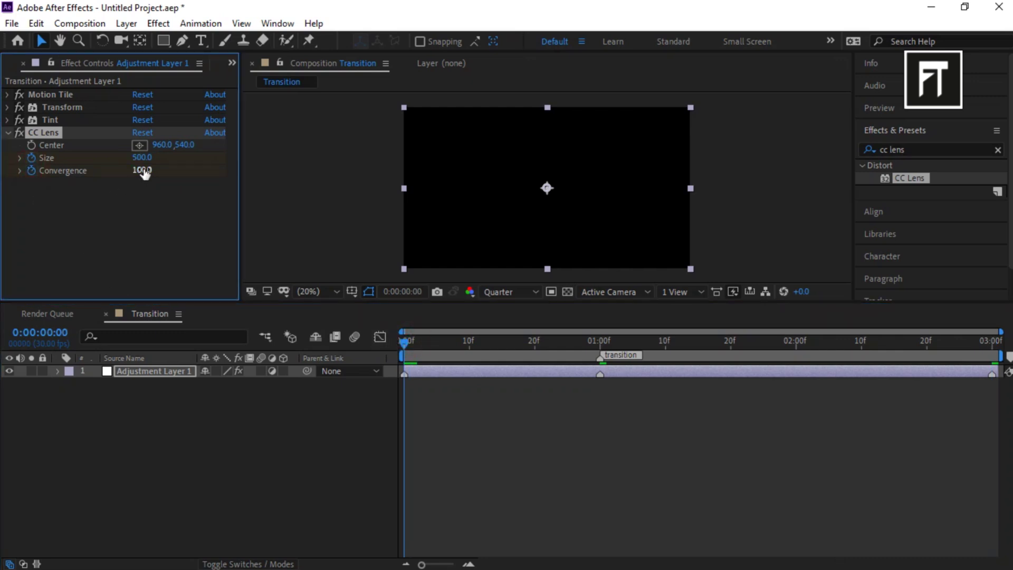
{"action": "left_click", "coordinate": [143, 170]}
{"action": "type", "text": "0"}
{"action": "key", "text": "Return"}
Set the CC Lens Convergence to 100 at the 0:00:01:00 transition marker.
{"action": "left_click_drag", "start_coordinate": [405, 340], "coordinate": [601, 341]}
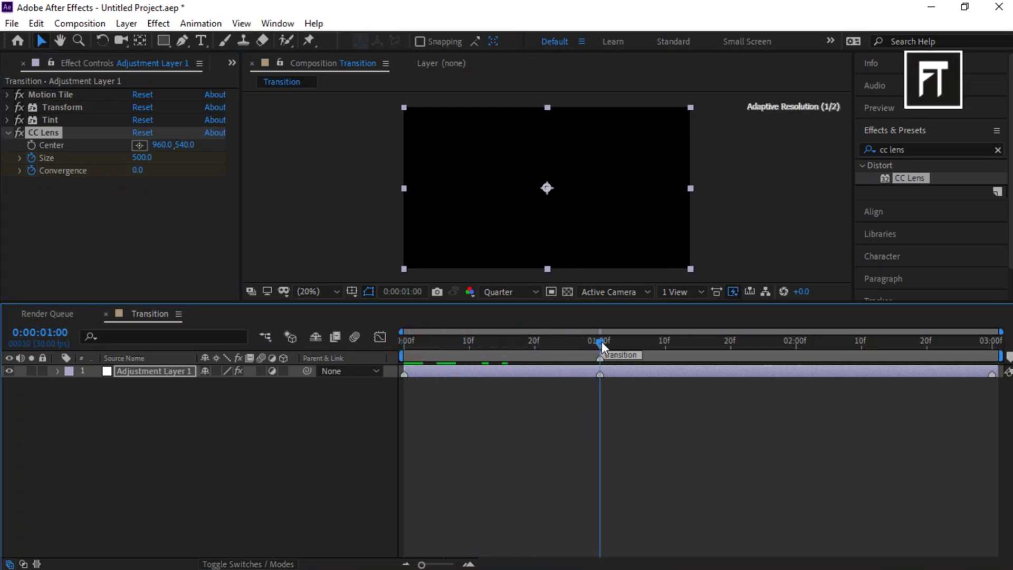
{"action": "left_click", "coordinate": [143, 169]}
{"action": "type", "text": "100"}
{"action": "key", "text": "Return"}
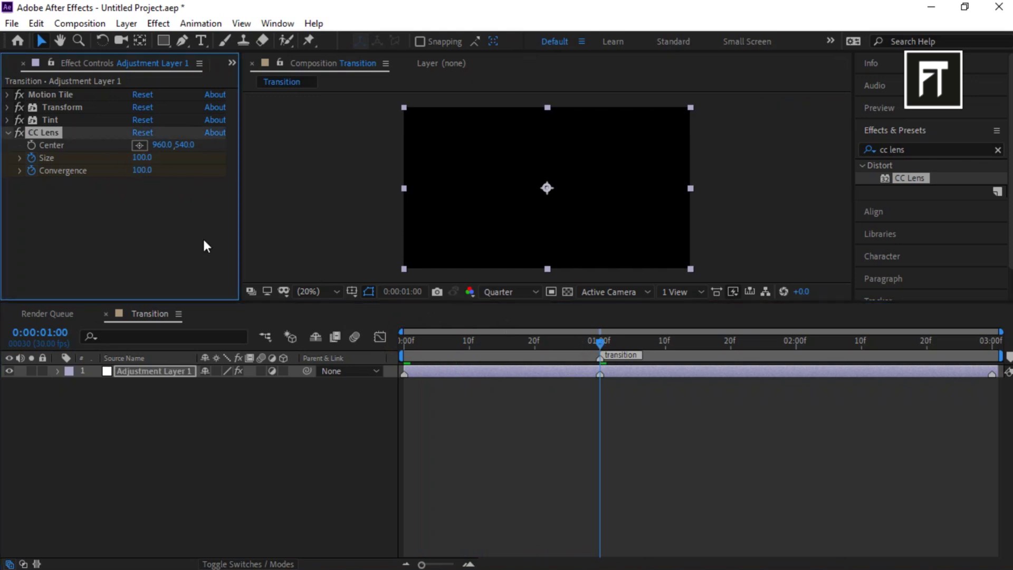
Set the CC Lens Convergence to 0 at 0:00:03:00 and collapse the effect's properties.
{"action": "left_click_drag", "start_coordinate": [600, 342], "coordinate": [992, 341]}
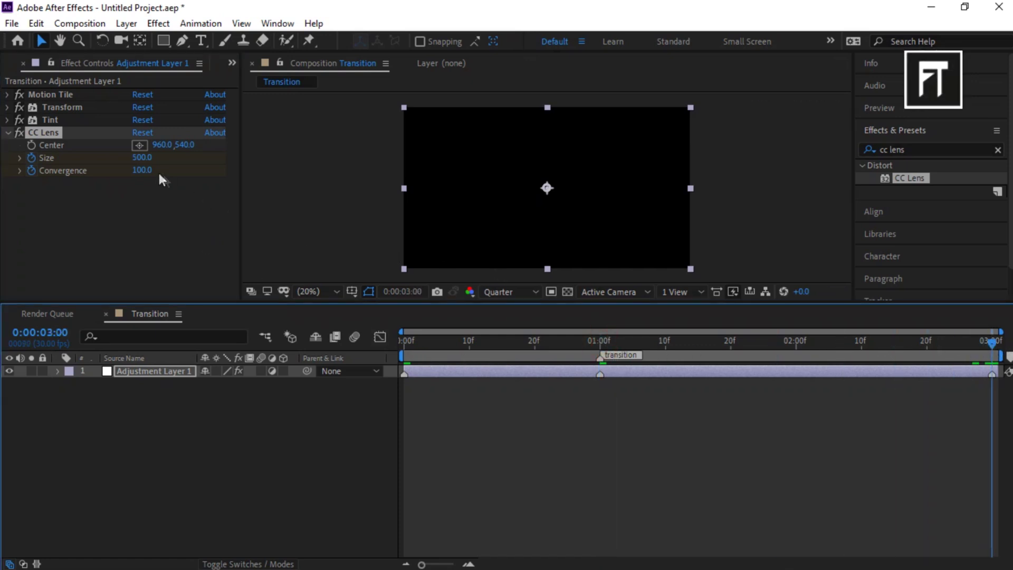
{"action": "left_click", "coordinate": [143, 171]}
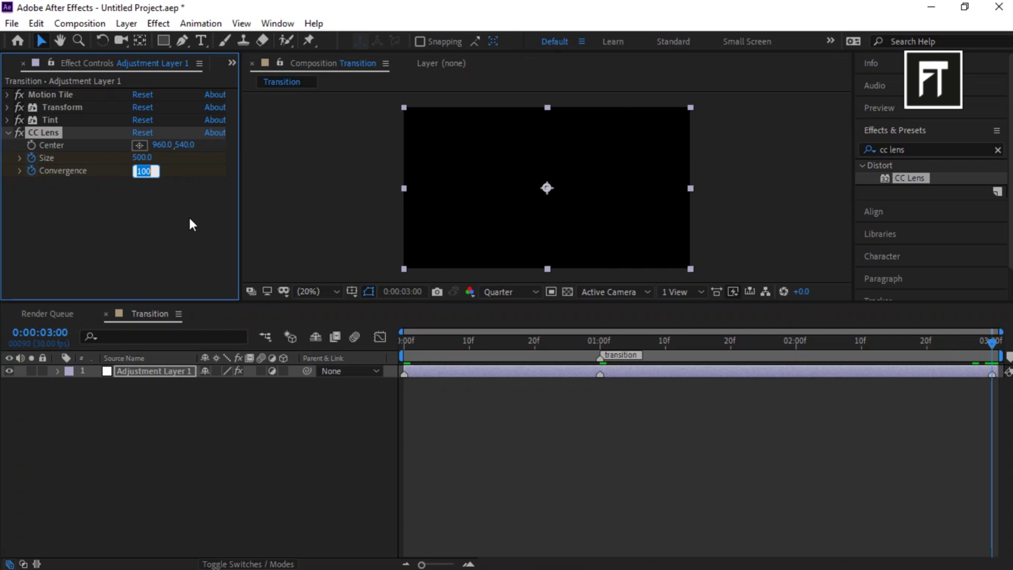
{"action": "type", "text": "0"}
{"action": "key", "text": "Return"}
{"action": "left_click", "coordinate": [8, 132]}
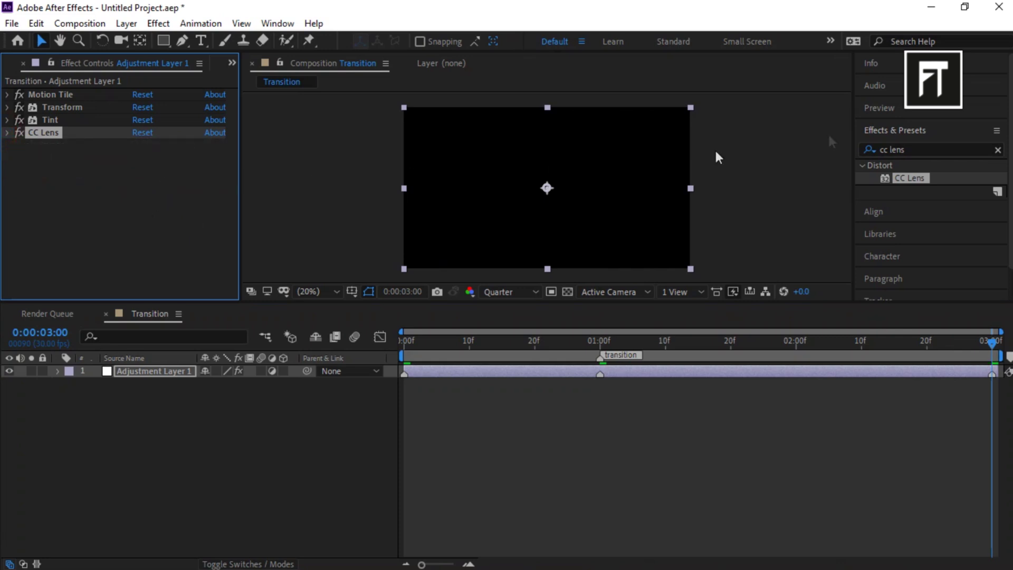
Find the Radial Blur effect and apply it to Adjustment Layer 1.
{"action": "left_click", "coordinate": [942, 151]}
{"action": "type", "text": "r"}
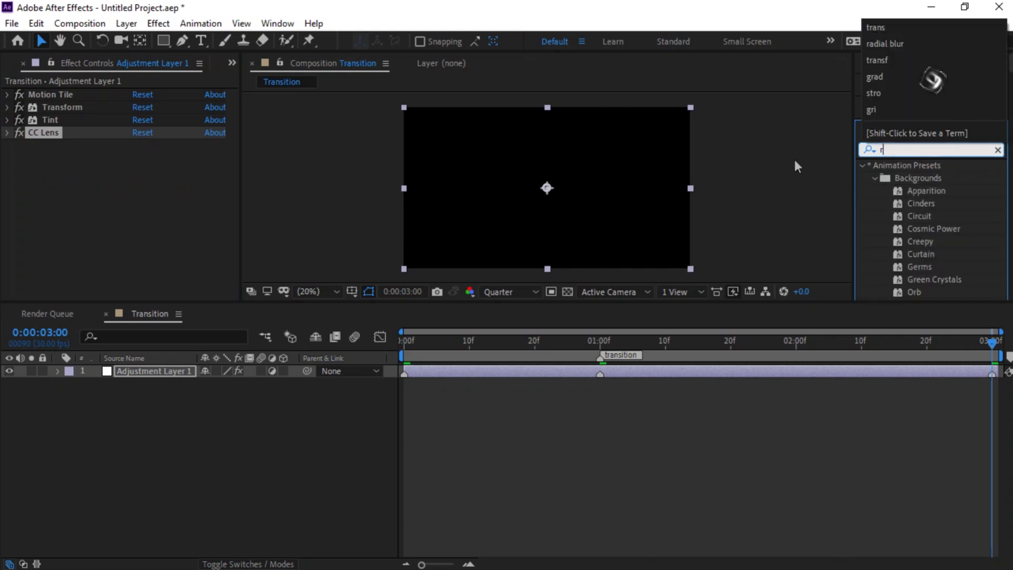
{"action": "type", "text": "ad"}
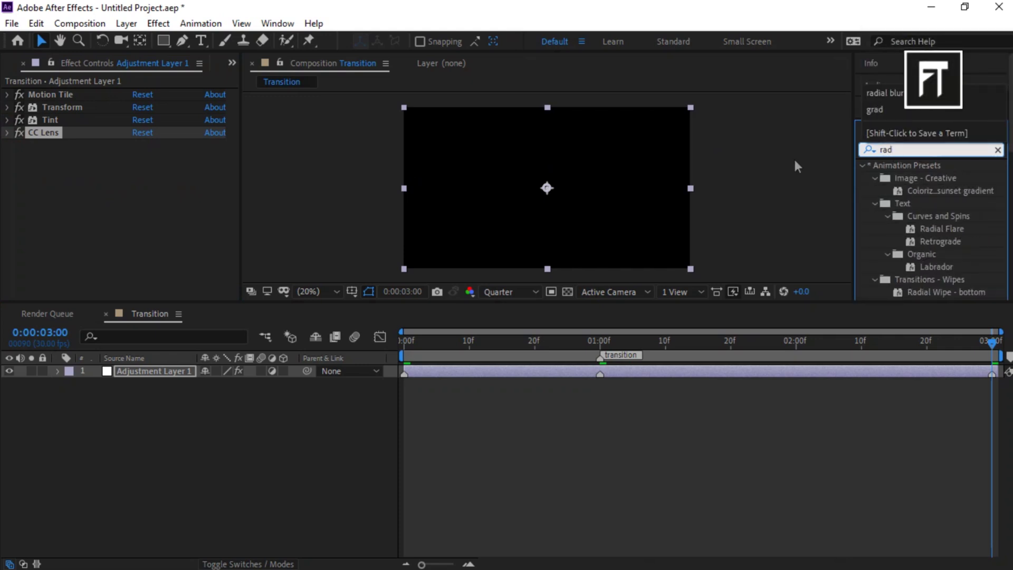
{"action": "type", "text": "ial blu"}
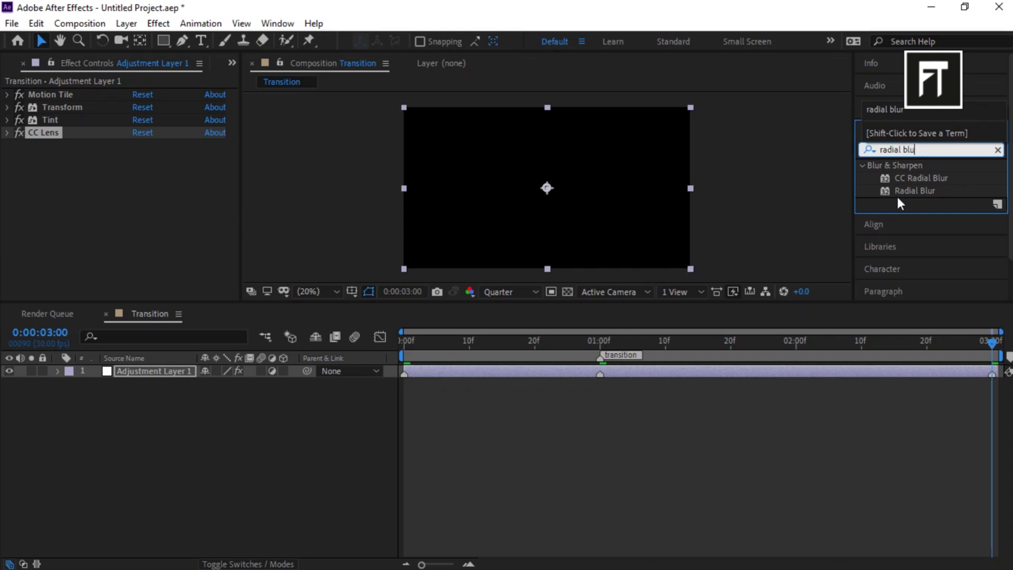
{"action": "left_click_drag", "start_coordinate": [914, 191], "coordinate": [129, 369]}
{"action": "left_click", "coordinate": [19, 127]}
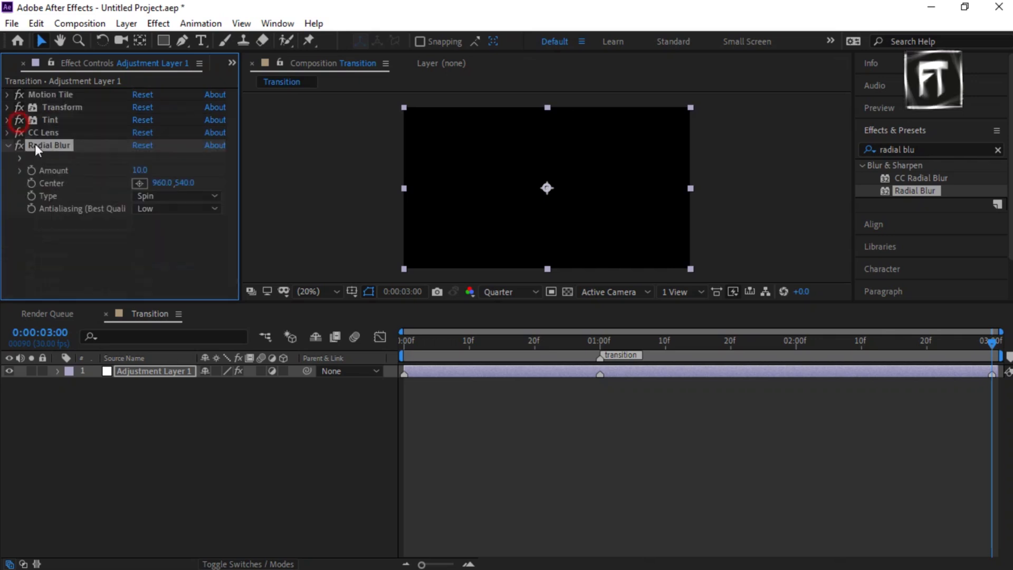
Keyframe the Radial Blur Amount at 0:00:00:00 with a value of 0.
{"action": "left_click", "coordinate": [400, 342]}
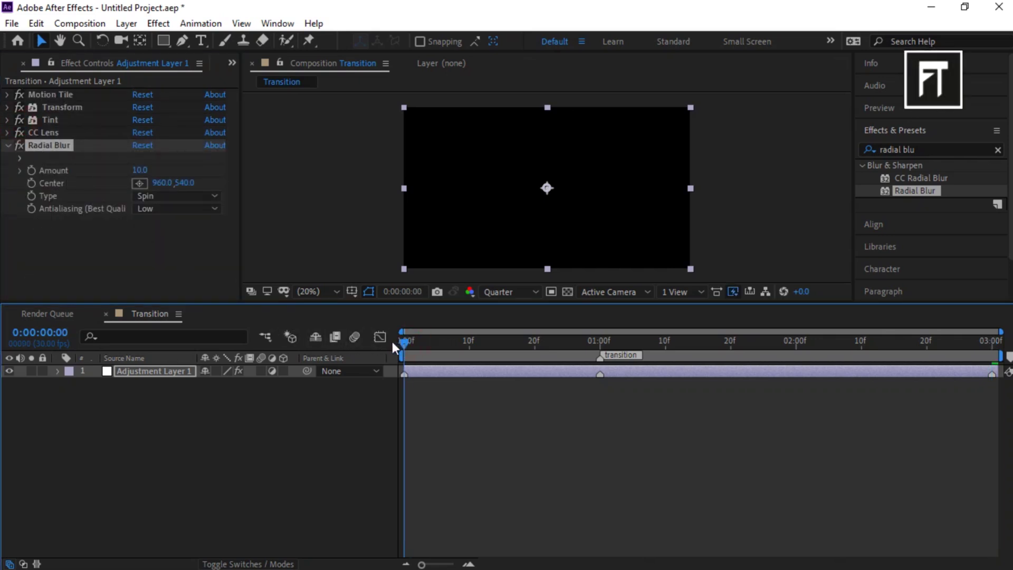
{"action": "left_click", "coordinate": [32, 170]}
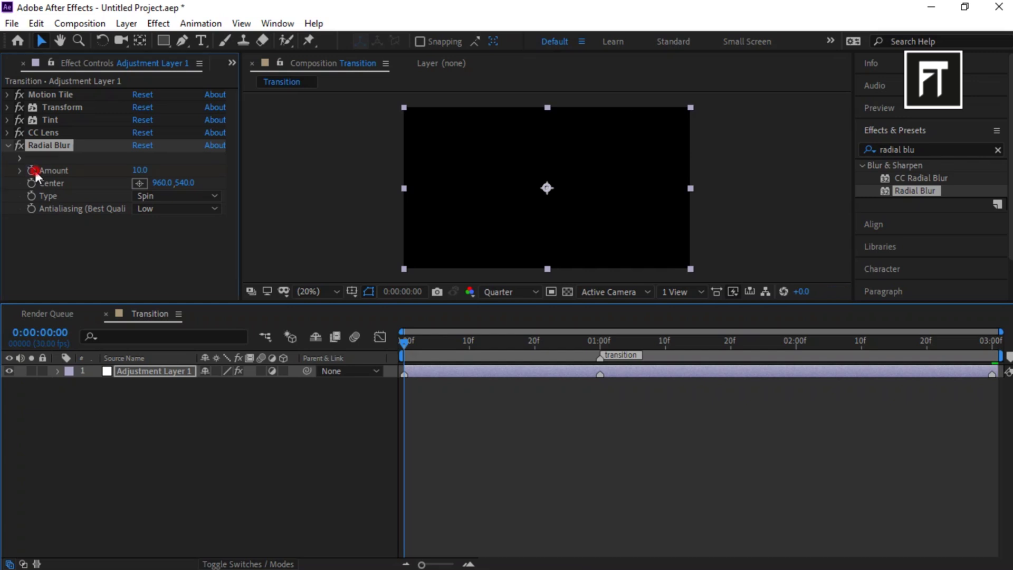
{"action": "left_click", "coordinate": [140, 170]}
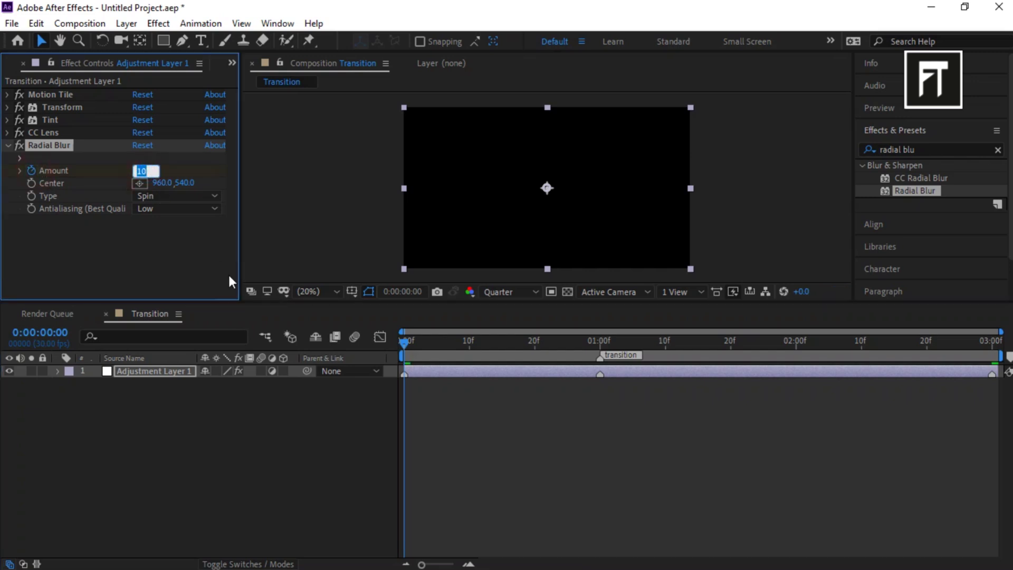
{"action": "type", "text": "0"}
{"action": "key", "text": "Return"}
Set the Radial Blur Amount to 10 at the 0:00:01:00 transition marker.
{"action": "left_click", "coordinate": [600, 341]}
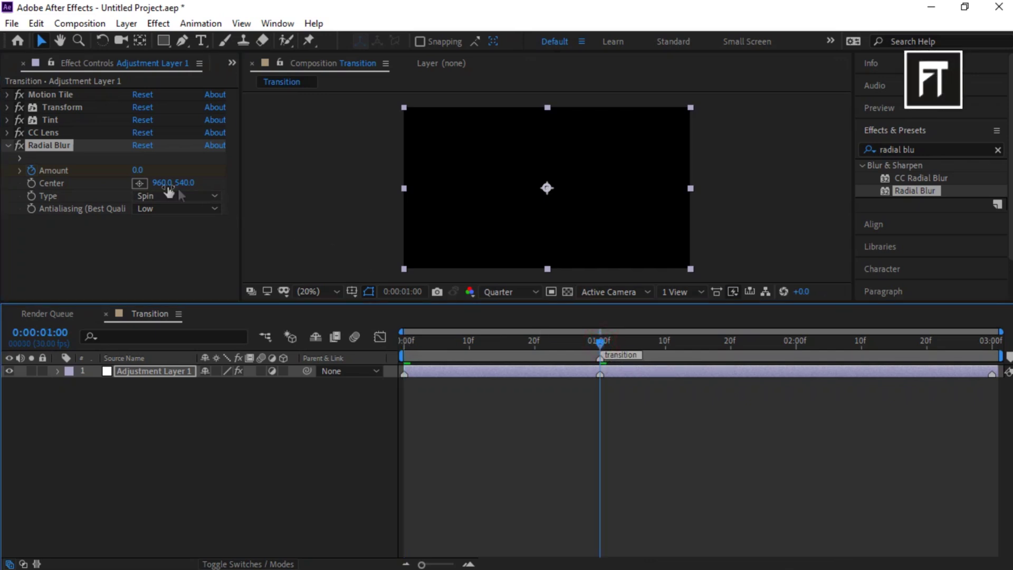
{"action": "left_click", "coordinate": [137, 170]}
{"action": "type", "text": "10"}
{"action": "key", "text": "Return"}
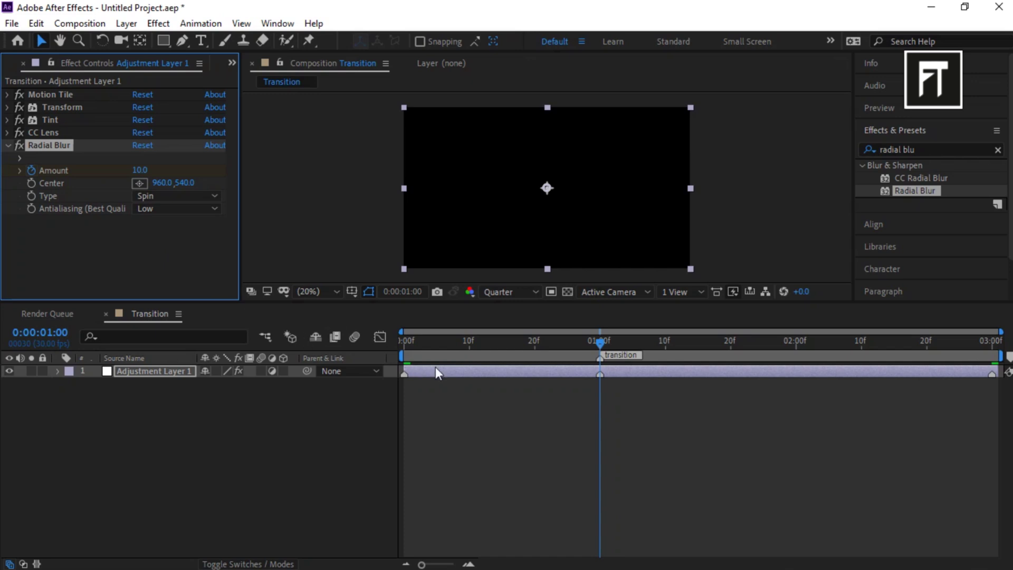
Set the Radial Blur Amount to 0 at 0:00:03:00 and collapse the effect's properties.
{"action": "left_click_drag", "start_coordinate": [599, 338], "coordinate": [991, 342]}
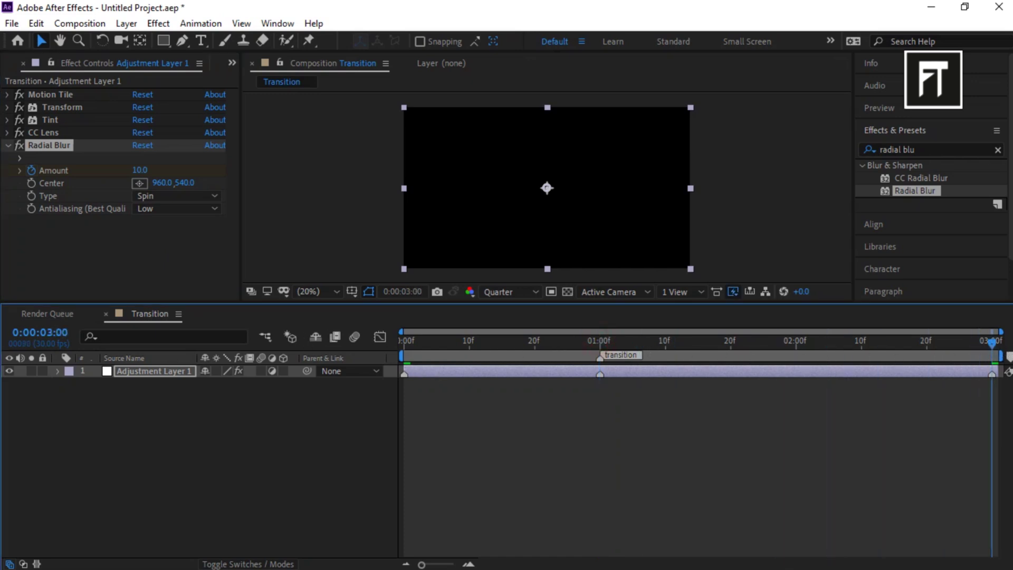
{"action": "left_click", "coordinate": [141, 170]}
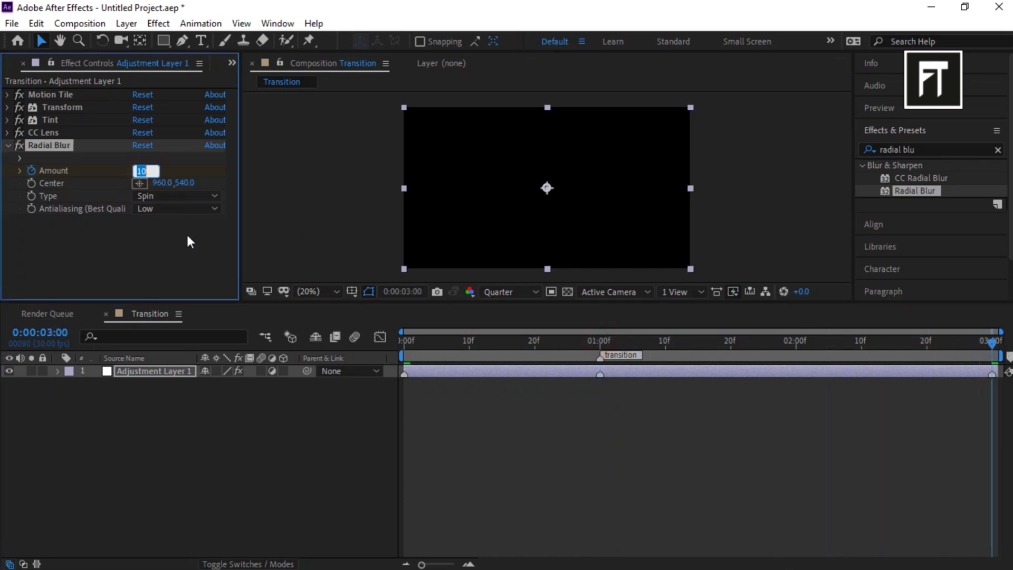
{"action": "type", "text": "0"}
{"action": "key", "text": "Return"}
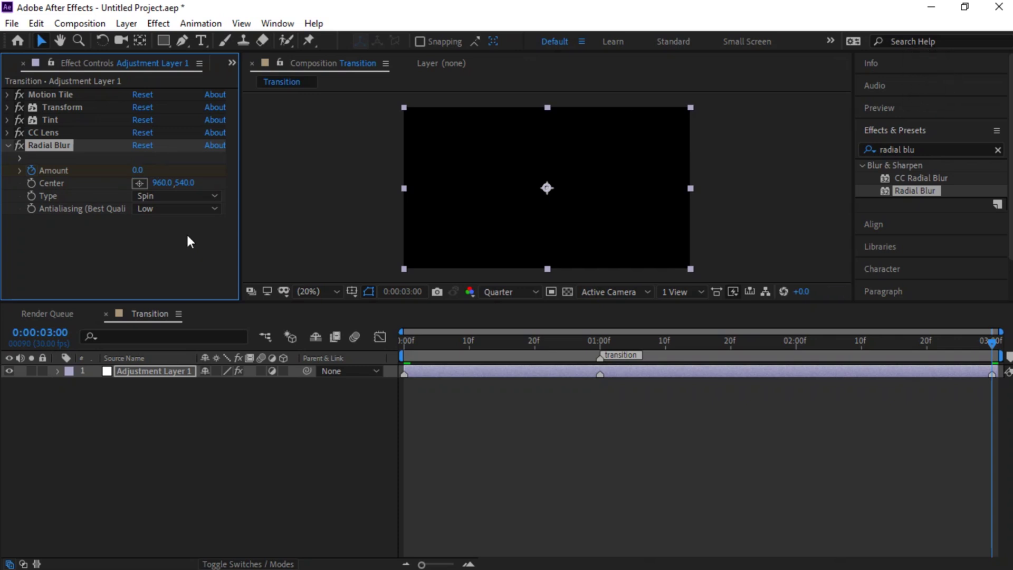
{"action": "left_click", "coordinate": [8, 145]}
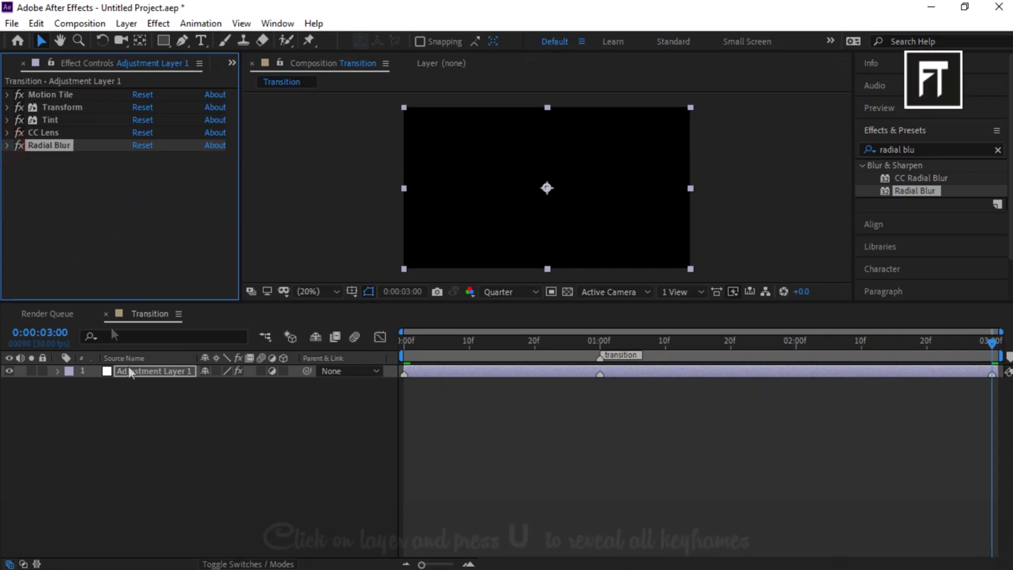
Reveal all keyframes of Adjustment Layer 1, select them all and apply Easy Ease.
{"action": "left_click", "coordinate": [138, 370]}
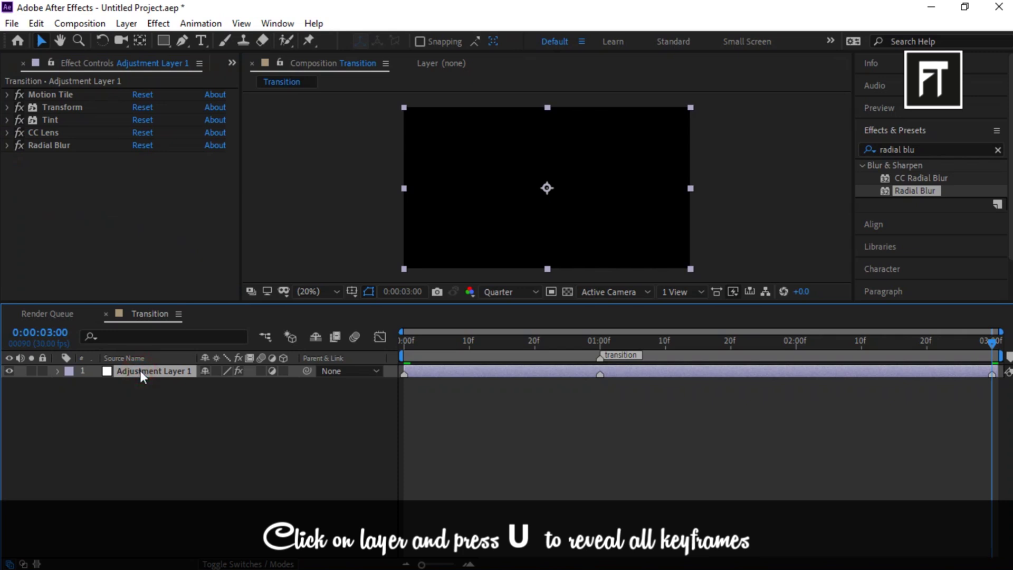
{"action": "key", "text": "u"}
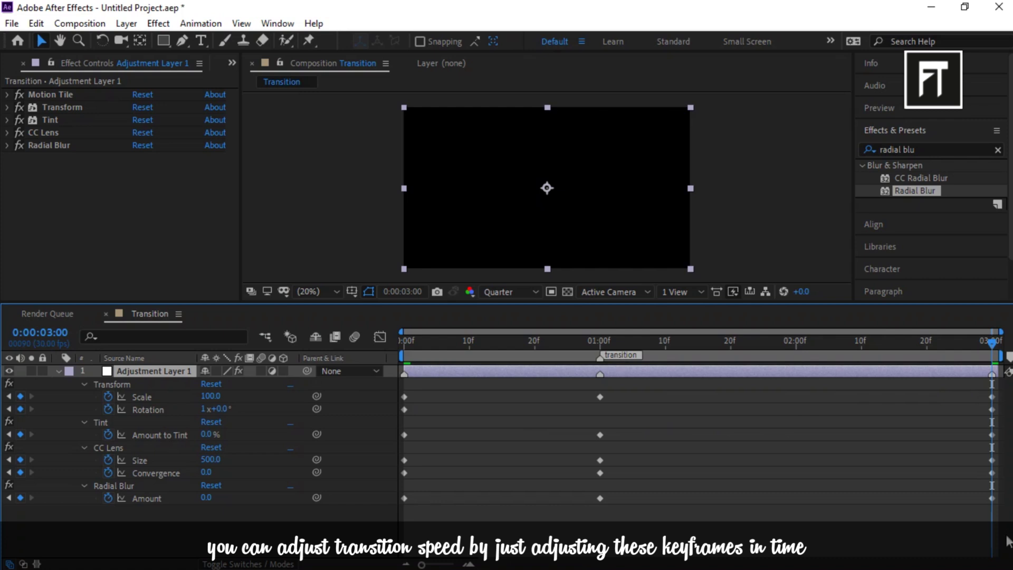
{"action": "left_click_drag", "start_coordinate": [994, 520], "coordinate": [369, 387]}
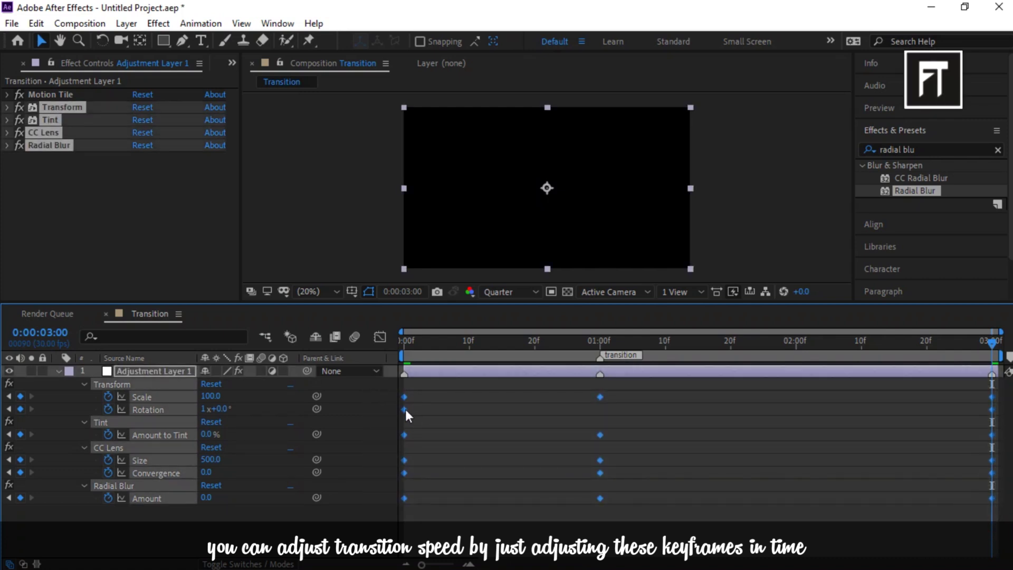
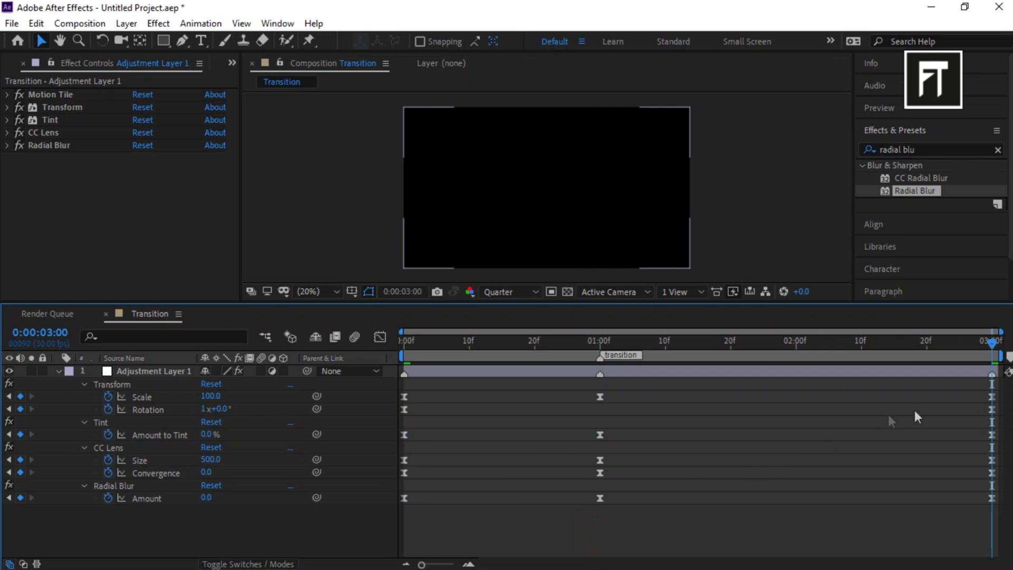
Shape the Transform Scale speed graph into a sharp peak at the transition marker, with long gradual eases from the first and last keyframes.
{"action": "left_click_drag", "start_coordinate": [992, 387], "coordinate": [398, 398]}
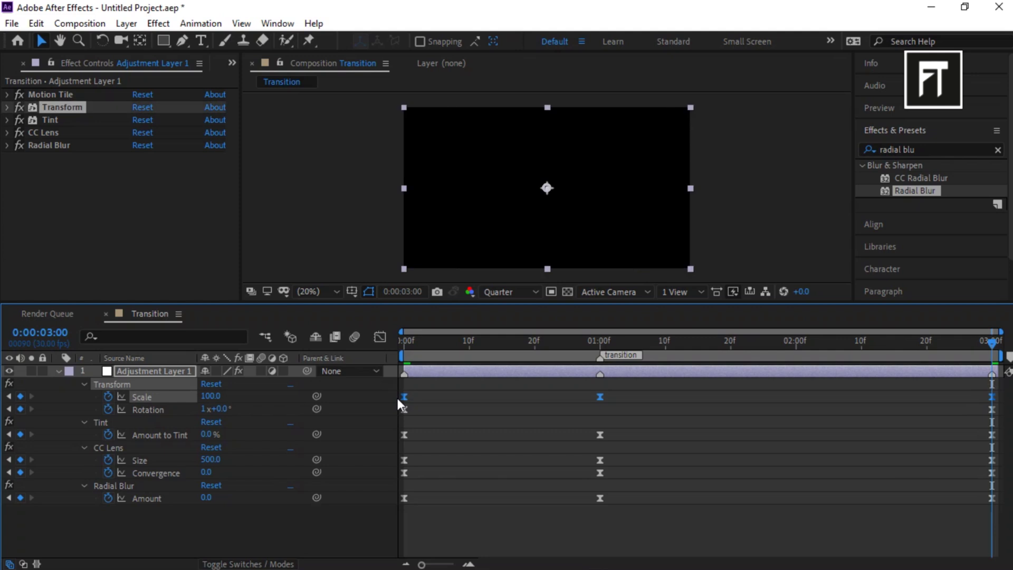
{"action": "left_click", "coordinate": [379, 337]}
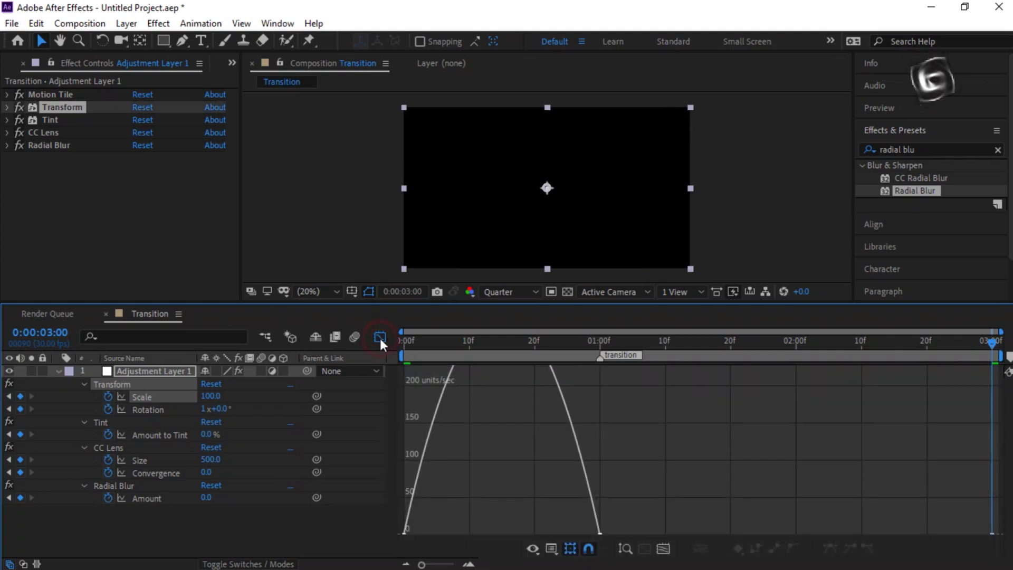
{"action": "left_click", "coordinate": [551, 548]}
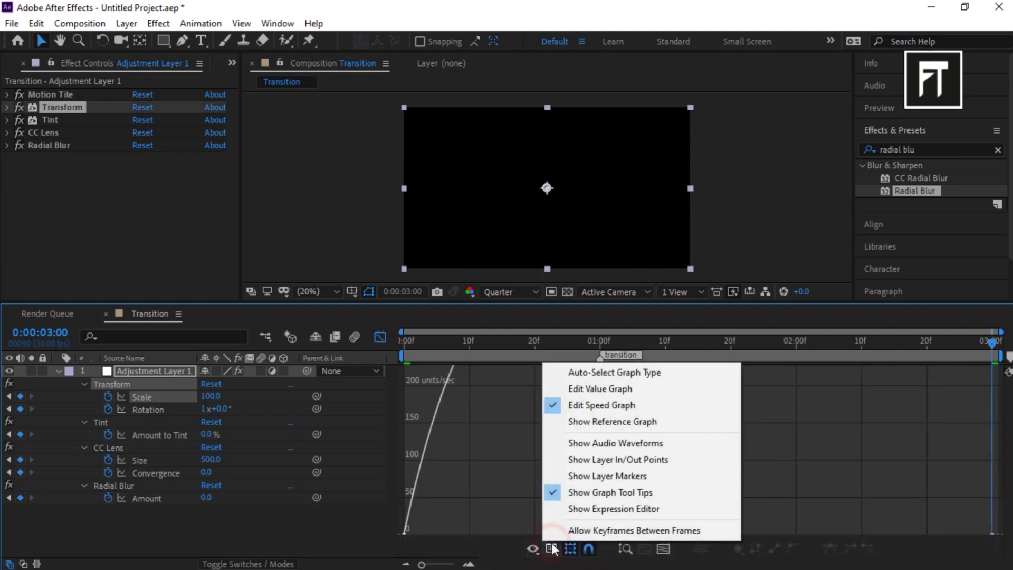
{"action": "left_click", "coordinate": [563, 16]}
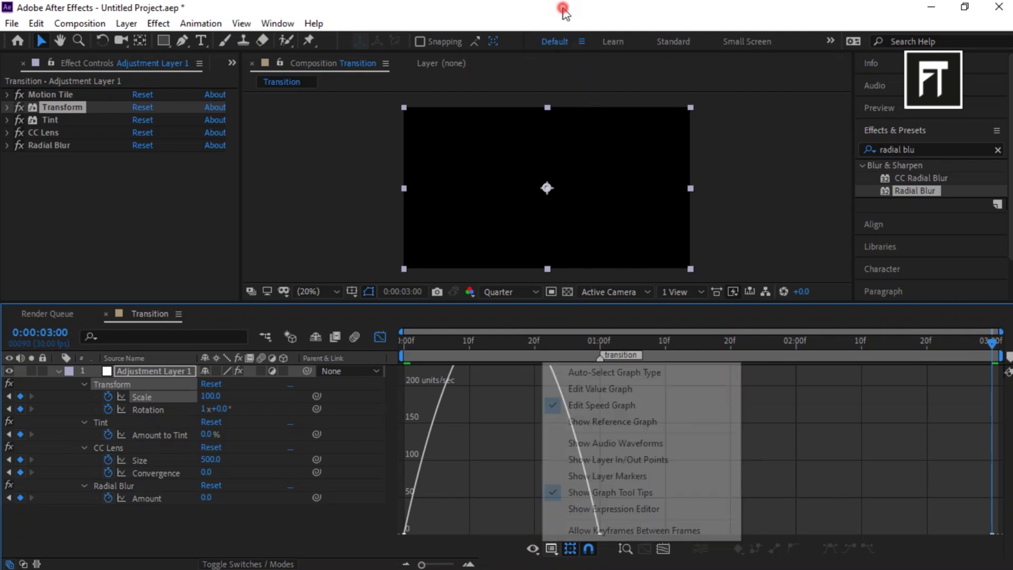
{"action": "left_click", "coordinate": [663, 549]}
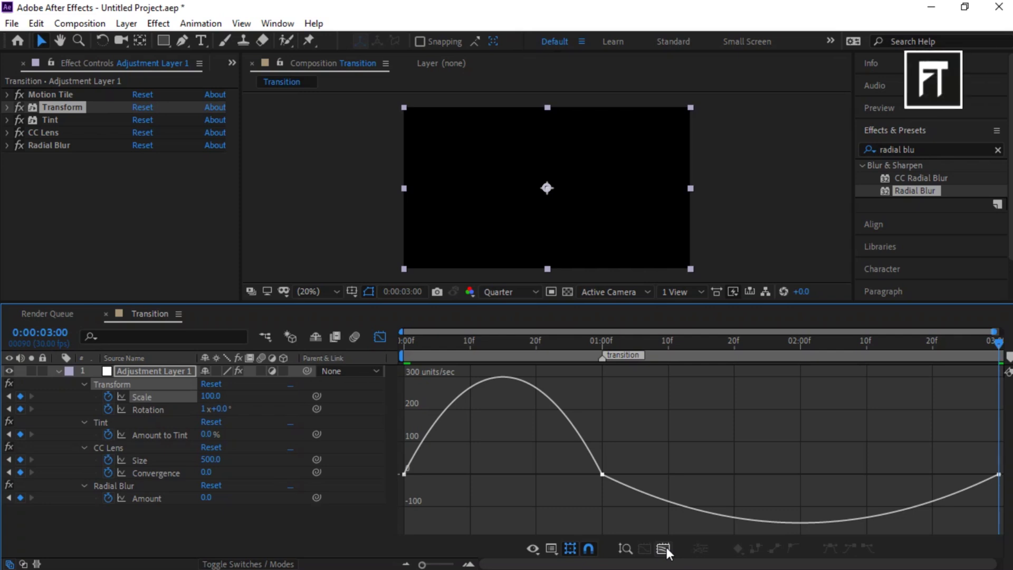
{"action": "left_click_drag", "start_coordinate": [968, 448], "coordinate": [766, 479]}
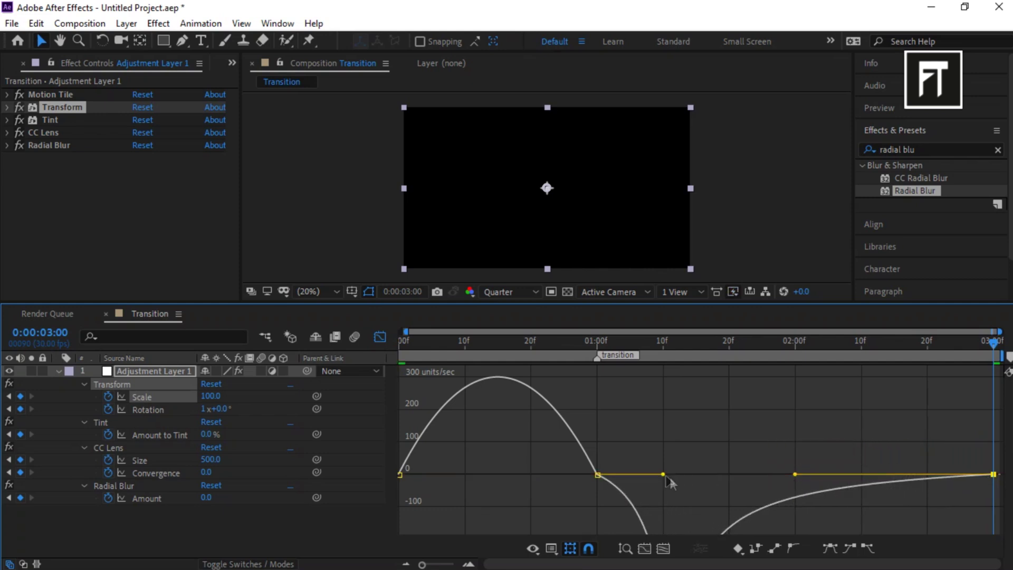
{"action": "left_click_drag", "start_coordinate": [663, 416], "coordinate": [599, 423]}
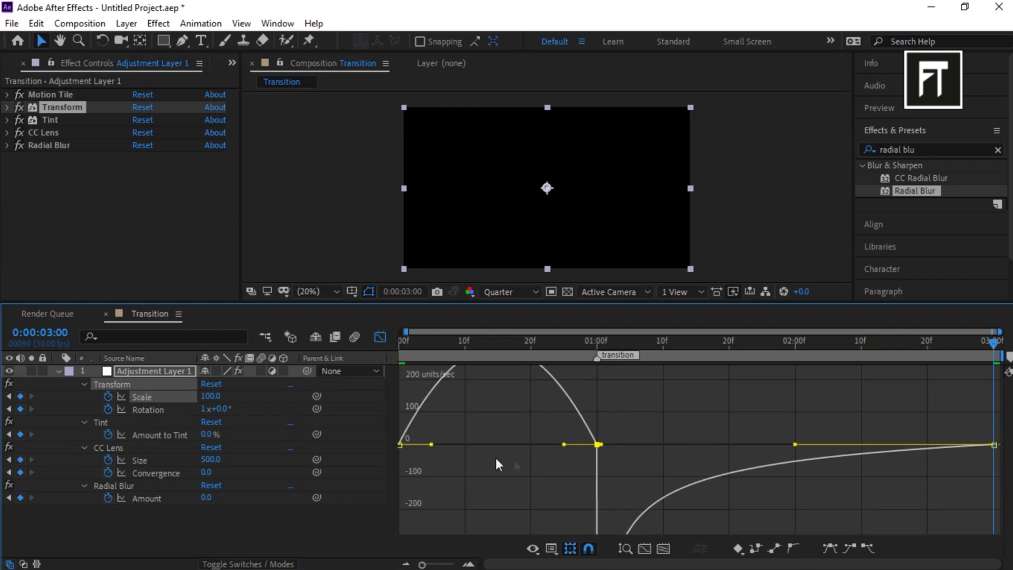
{"action": "left_click_drag", "start_coordinate": [564, 449], "coordinate": [598, 447]}
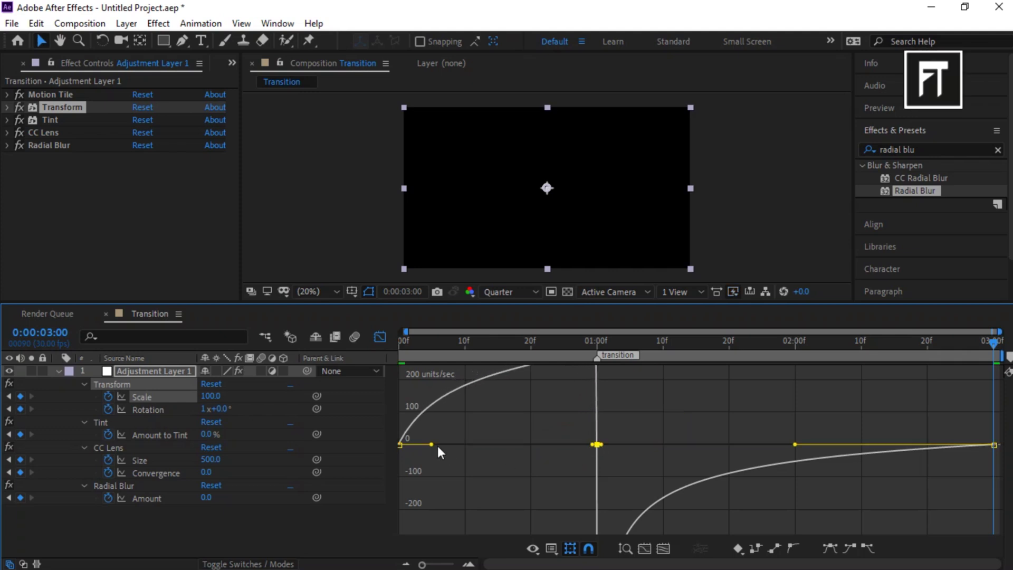
{"action": "left_click_drag", "start_coordinate": [452, 450], "coordinate": [520, 445]}
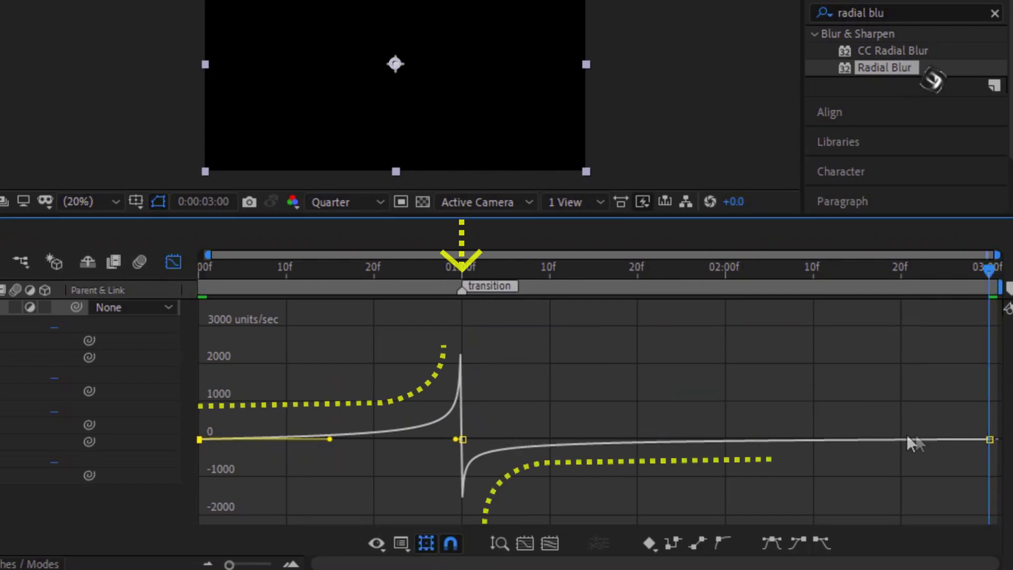
Reshape the Transform Rotation speed graph by extending the eases of both keyframes toward the transition marker, so the speed peaks near it.
{"action": "left_click", "coordinate": [172, 260]}
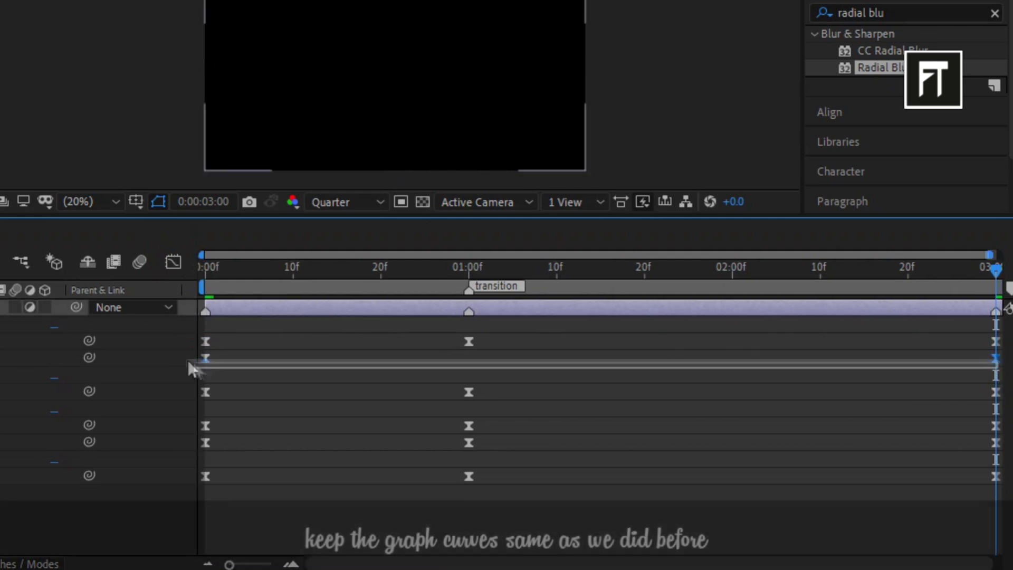
{"action": "left_click", "coordinate": [172, 260]}
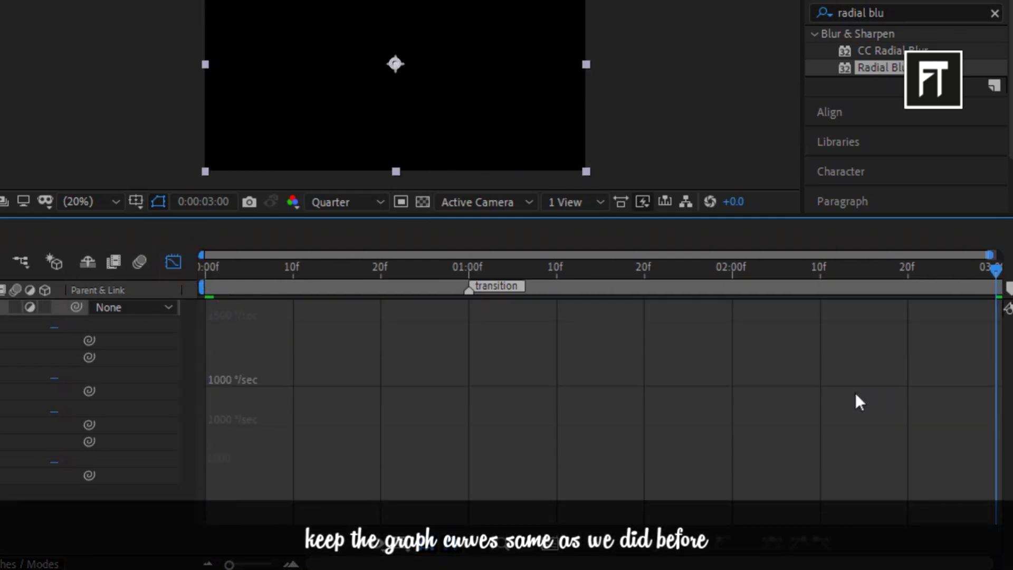
{"action": "left_click", "coordinate": [987, 417]}
{"action": "left_click_drag", "start_coordinate": [865, 436], "coordinate": [608, 436]}
{"action": "left_click", "coordinate": [337, 436]}
{"action": "left_click_drag", "start_coordinate": [336, 436], "coordinate": [433, 436]}
{"action": "left_click", "coordinate": [174, 262]}
Shape the Amount to Tint speed graph with long outer eases and near-zero influence on both sides of the transition marker keyframe.
{"action": "left_click", "coordinate": [211, 395]}
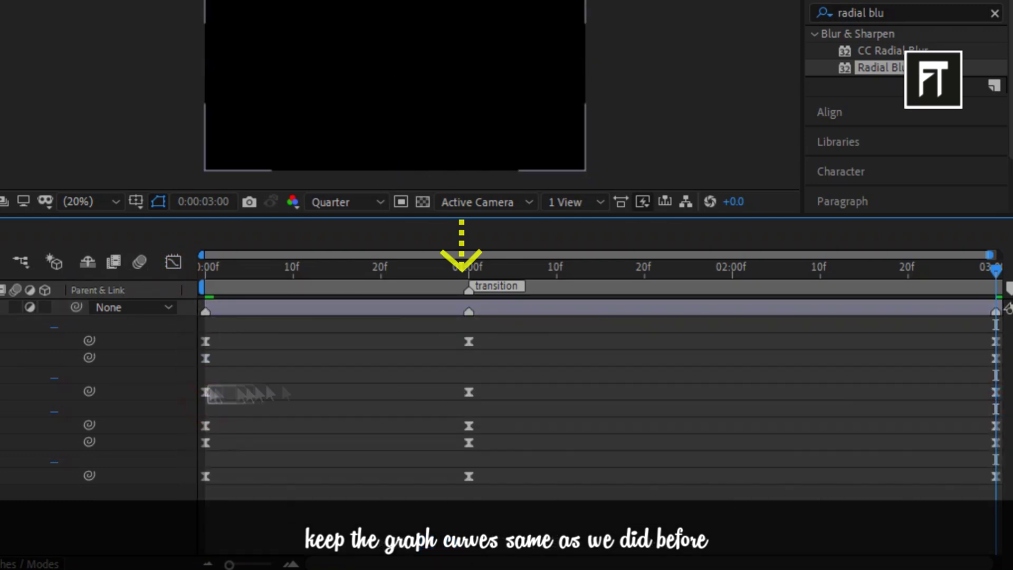
{"action": "left_click_drag", "start_coordinate": [207, 374], "coordinate": [56, 389]}
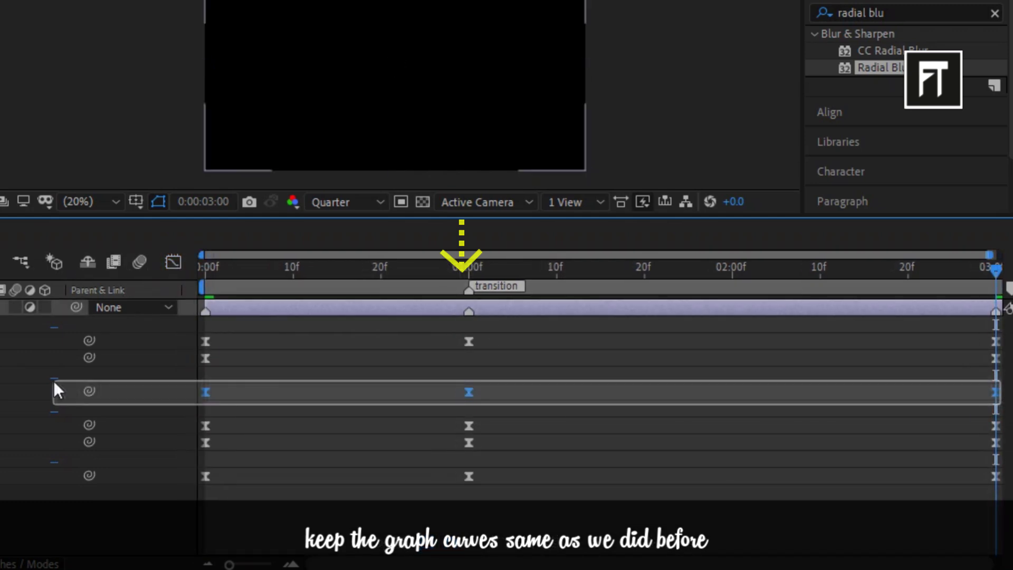
{"action": "key", "text": "shift+F3"}
{"action": "left_click_drag", "start_coordinate": [206, 373], "coordinate": [212, 467]}
{"action": "left_click_drag", "start_coordinate": [248, 429], "coordinate": [335, 429]}
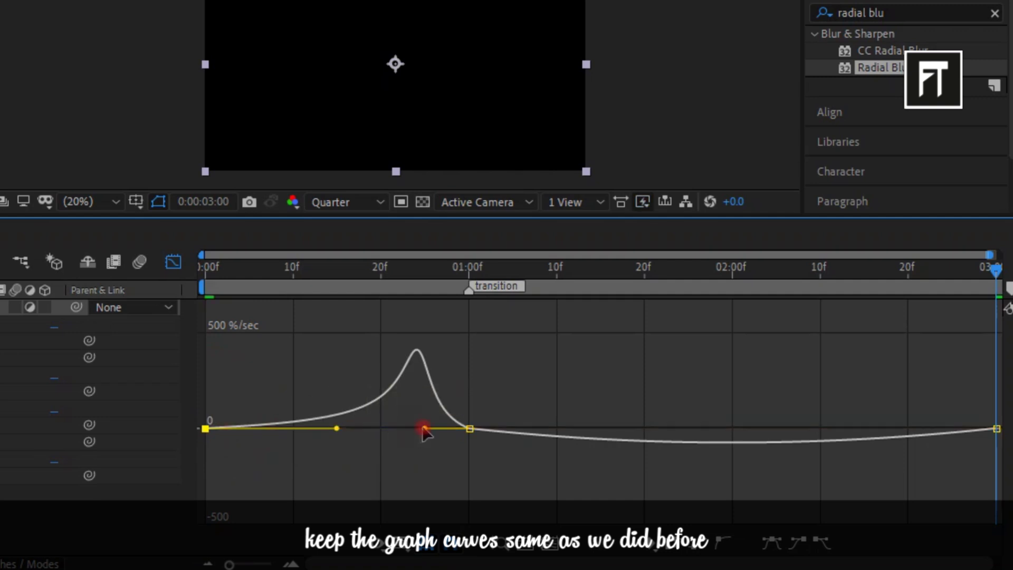
{"action": "left_click_drag", "start_coordinate": [424, 428], "coordinate": [467, 428]}
{"action": "left_click", "coordinate": [996, 428]}
{"action": "left_click_drag", "start_coordinate": [907, 428], "coordinate": [732, 428]}
{"action": "mouse_move", "coordinate": [485, 428]}
{"action": "left_mouse_down"}
{"action": "mouse_move", "coordinate": [556, 428]}
{"action": "mouse_move", "coordinate": [469, 429]}
{"action": "left_mouse_up"}
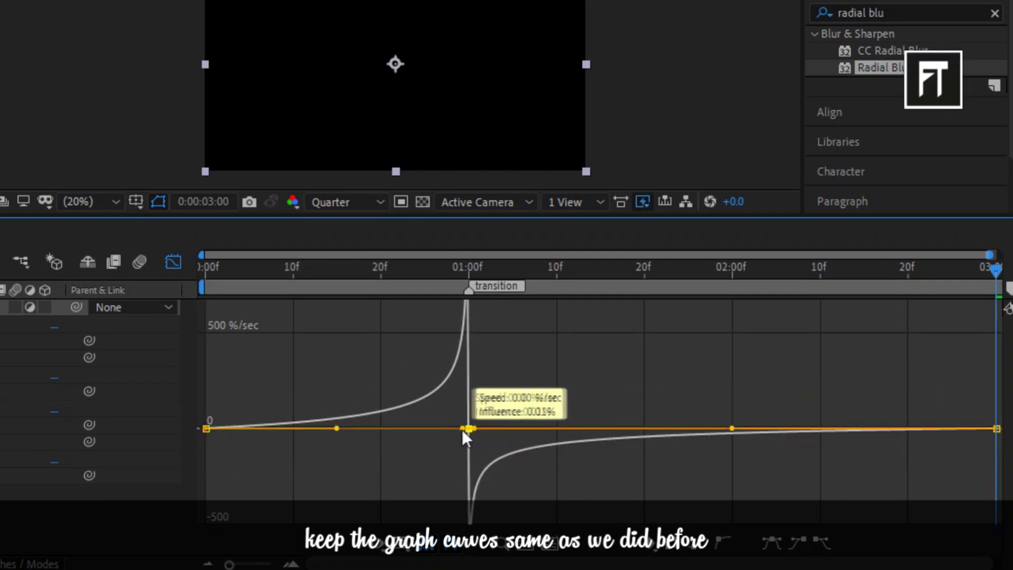
Shape the CC Lens Size speed graph with long outer eases and near-zero influence on both sides of the transition marker keyframe.
{"action": "left_click", "coordinate": [173, 262]}
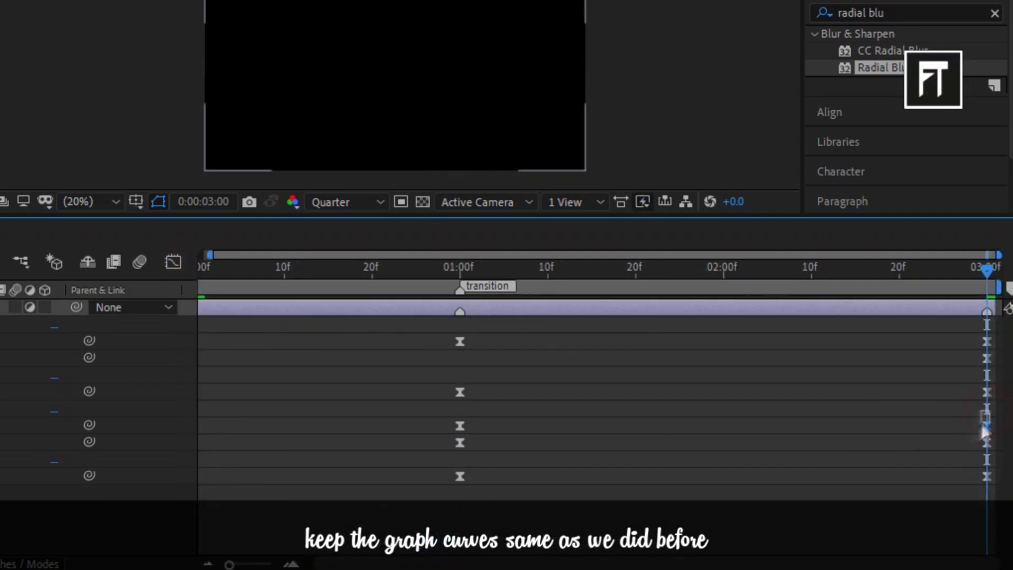
{"action": "left_click_drag", "start_coordinate": [1005, 410], "coordinate": [143, 436]}
{"action": "key", "text": "shift+F3"}
{"action": "key", "text": "F9"}
{"action": "left_click_drag", "start_coordinate": [425, 428], "coordinate": [463, 429]}
{"action": "left_click_drag", "start_coordinate": [248, 428], "coordinate": [337, 428]}
{"action": "left_click_drag", "start_coordinate": [996, 428], "coordinate": [671, 445]}
{"action": "left_click_drag", "start_coordinate": [554, 429], "coordinate": [481, 493]}
{"action": "left_click", "coordinate": [174, 262]}
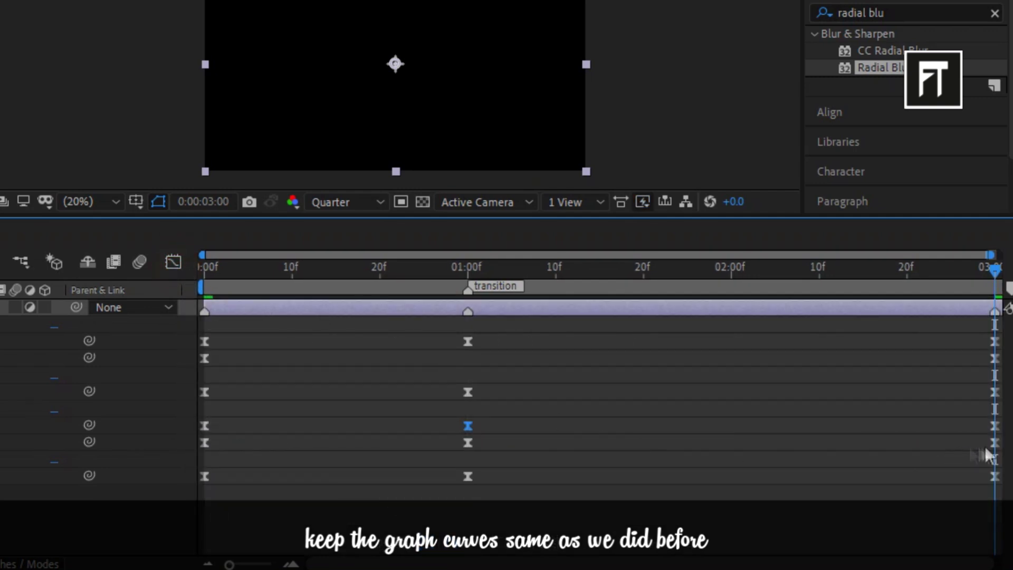
Reshape the CC Lens Convergence speed graph so the speed spikes at the transition marker and eases long toward the outer keyframes.
{"action": "left_click", "coordinate": [173, 262]}
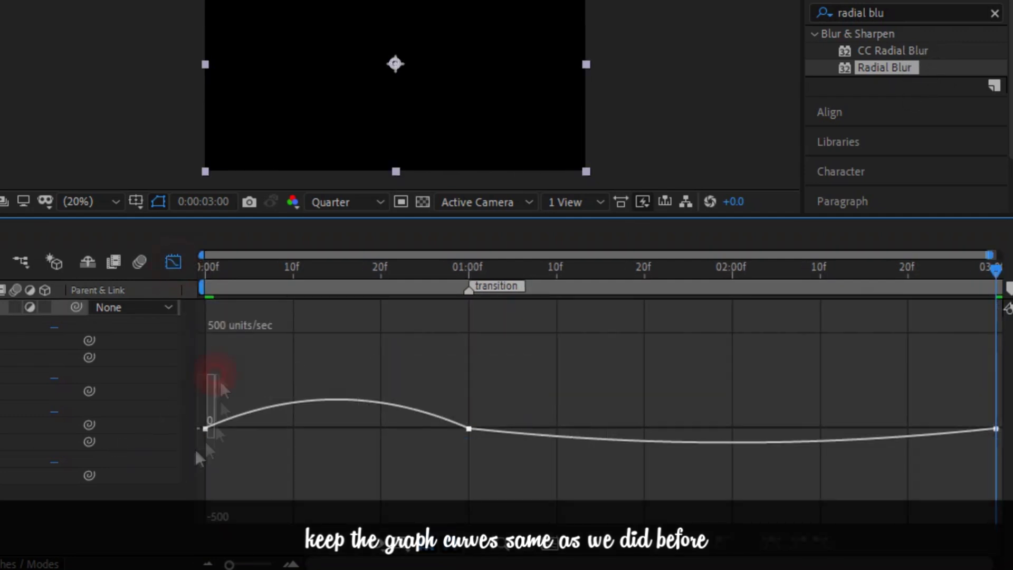
{"action": "left_click_drag", "start_coordinate": [424, 428], "coordinate": [462, 428]}
{"action": "left_click_drag", "start_coordinate": [248, 429], "coordinate": [414, 436]}
{"action": "left_click_drag", "start_coordinate": [548, 428], "coordinate": [527, 437]}
{"action": "left_click_drag", "start_coordinate": [898, 428], "coordinate": [723, 429]}
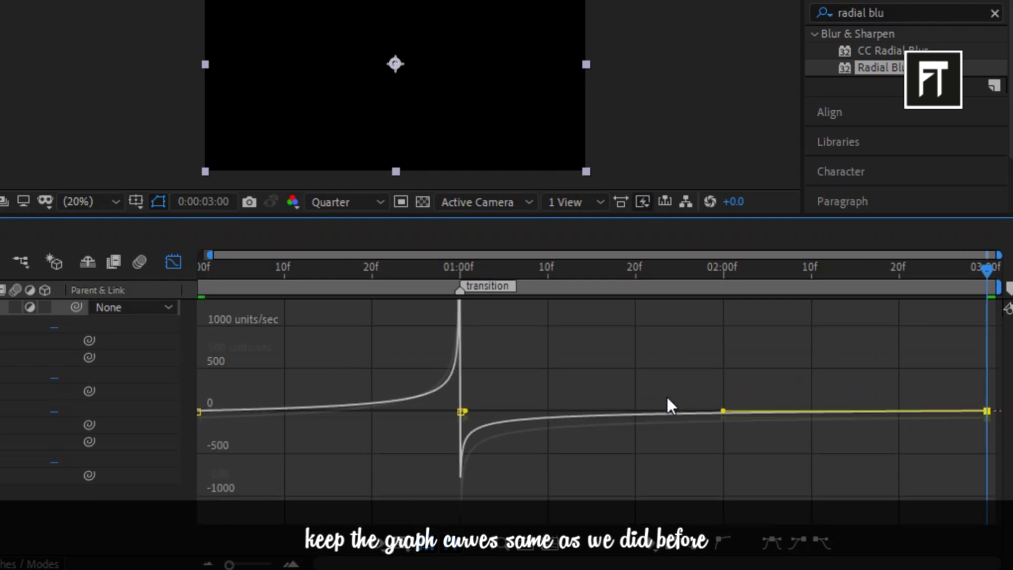
{"action": "left_click", "coordinate": [174, 262]}
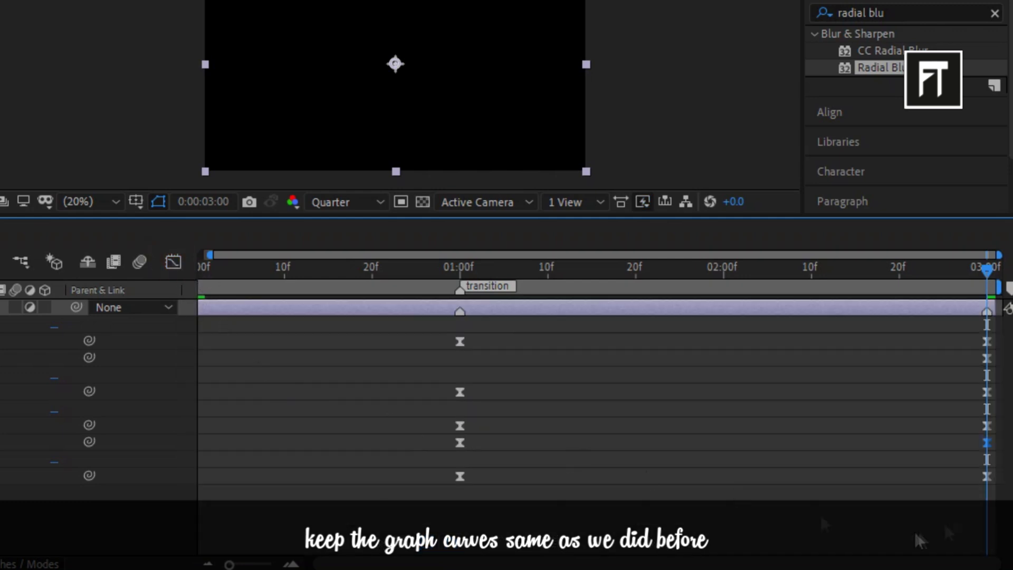
Give the Radial Blur Amount speed graph the same long outer eases and minimal influence around the transition marker keyframe.
{"action": "left_click", "coordinate": [173, 262]}
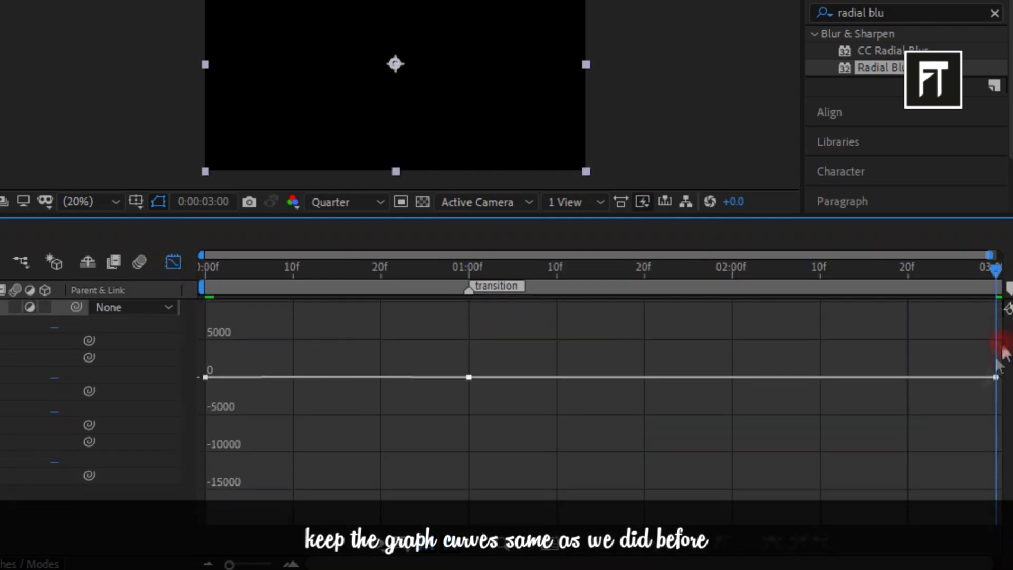
{"action": "left_click_drag", "start_coordinate": [906, 377], "coordinate": [732, 378]}
{"action": "left_click_drag", "start_coordinate": [556, 377], "coordinate": [475, 378]}
{"action": "left_click_drag", "start_coordinate": [258, 375], "coordinate": [337, 377]}
{"action": "left_click_drag", "start_coordinate": [425, 377], "coordinate": [462, 377]}
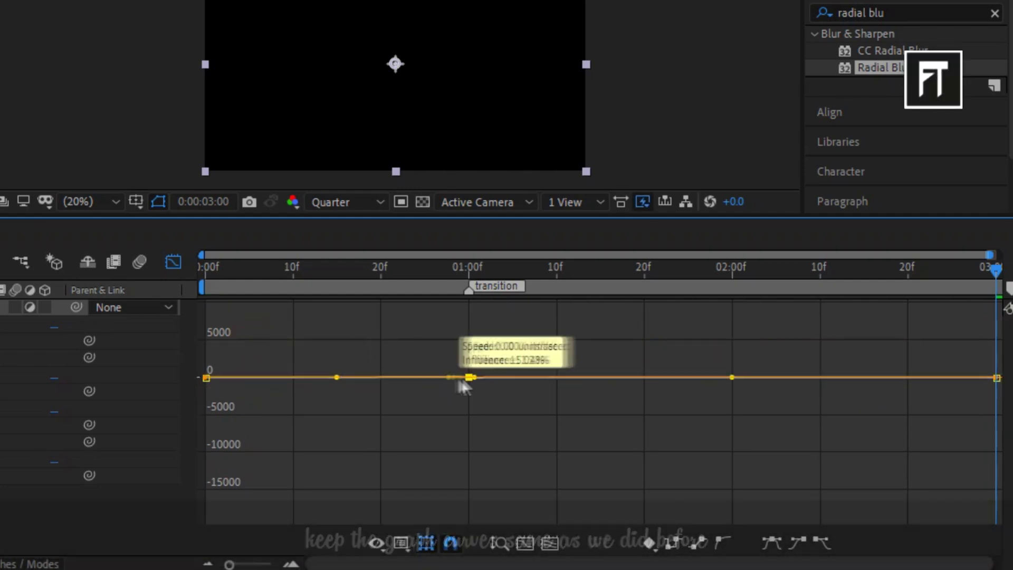
{"action": "left_click", "coordinate": [177, 264]}
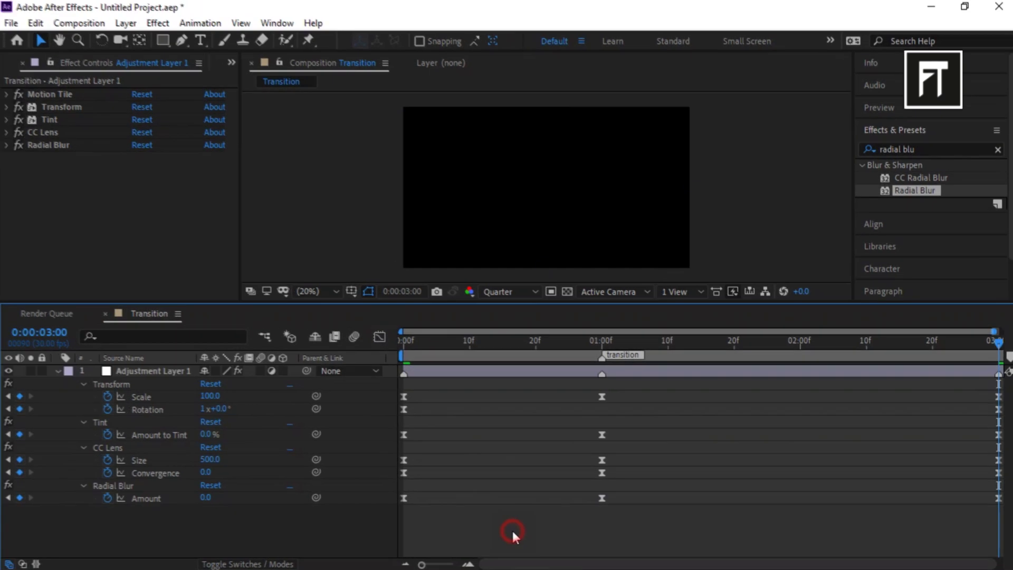
Collapse the revealed effect properties of Adjustment Layer 1 and leave the layer deselected.
{"action": "left_click_drag", "start_coordinate": [135, 536], "coordinate": [58, 368]}
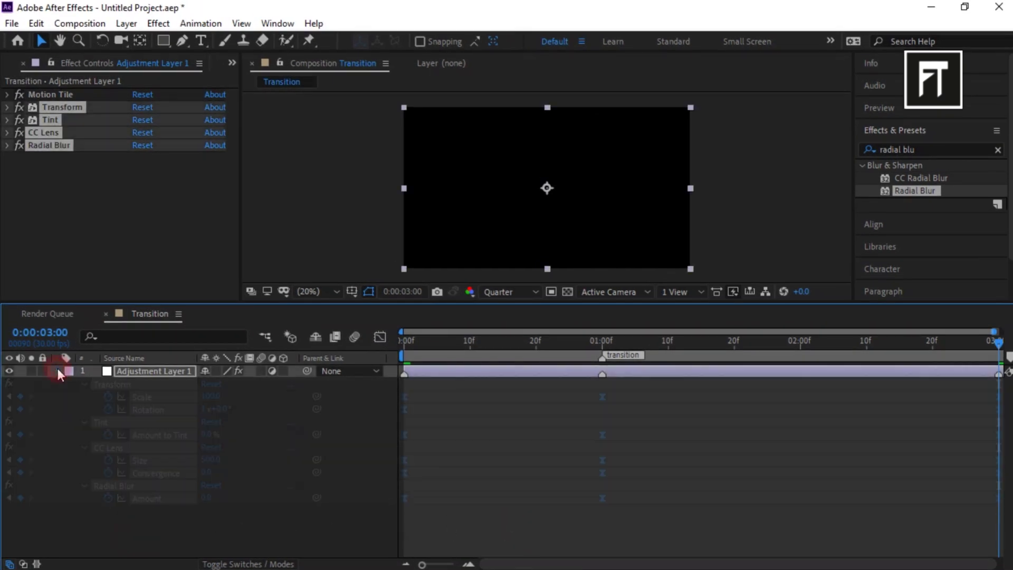
{"action": "left_click", "coordinate": [58, 371]}
{"action": "left_click", "coordinate": [145, 442]}
Create a new composition named Comp 1 at 1920 x 1080 and 30 fps with a duration of 10 seconds.
{"action": "left_click", "coordinate": [4, 66]}
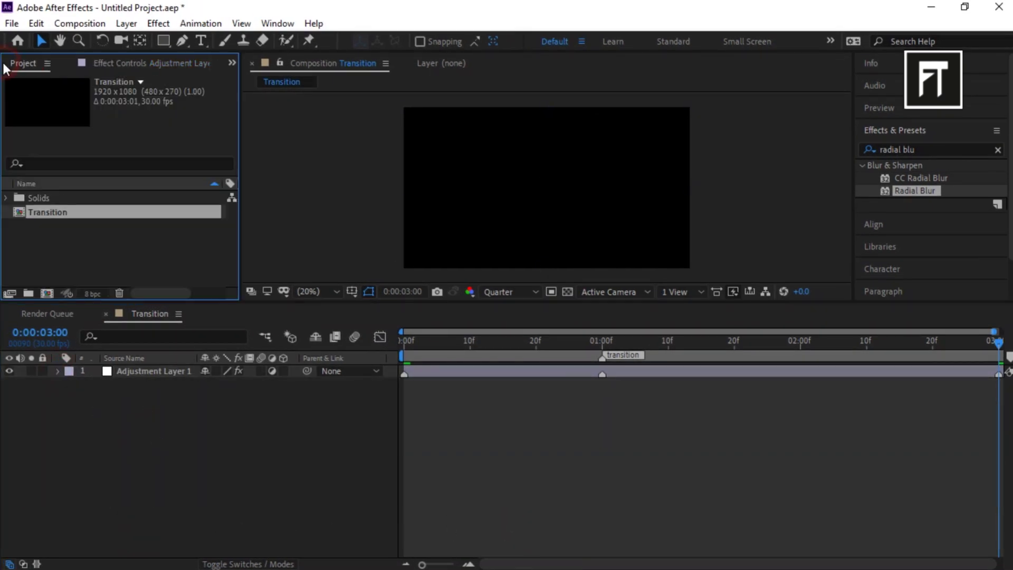
{"action": "left_click", "coordinate": [49, 294]}
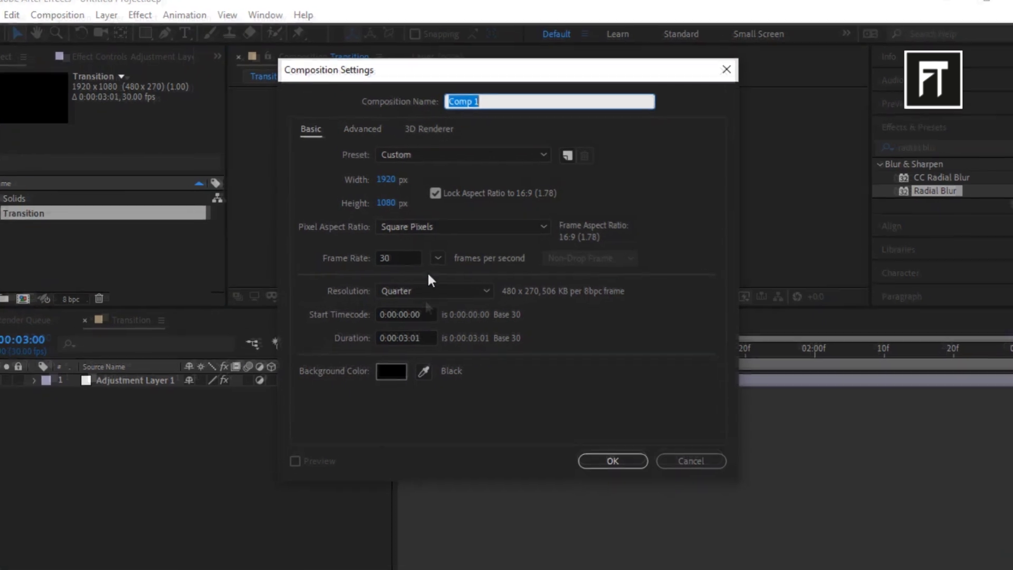
{"action": "left_click", "coordinate": [379, 372]}
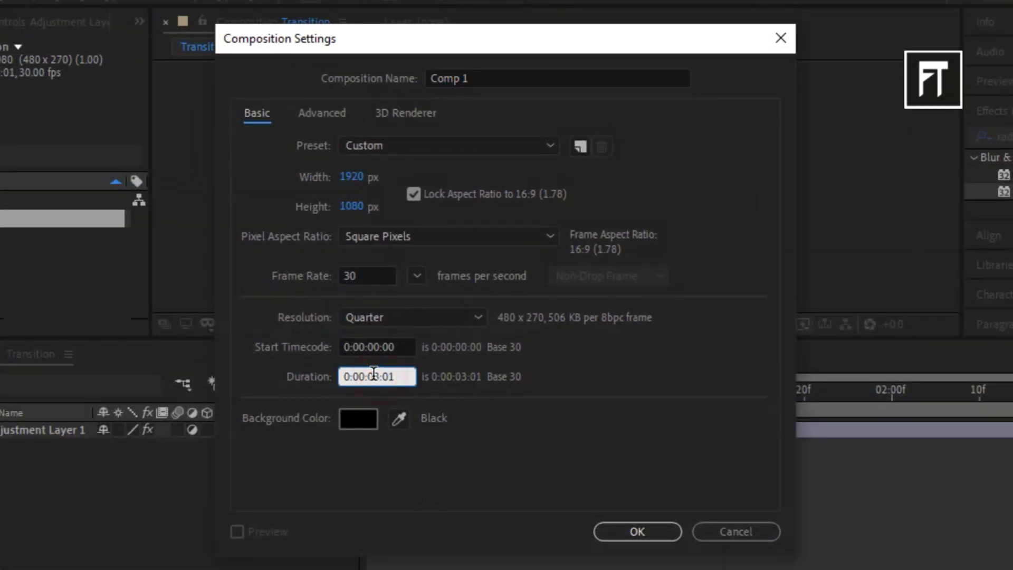
{"action": "type", "text": "10"}
{"action": "key", "text": "Return"}
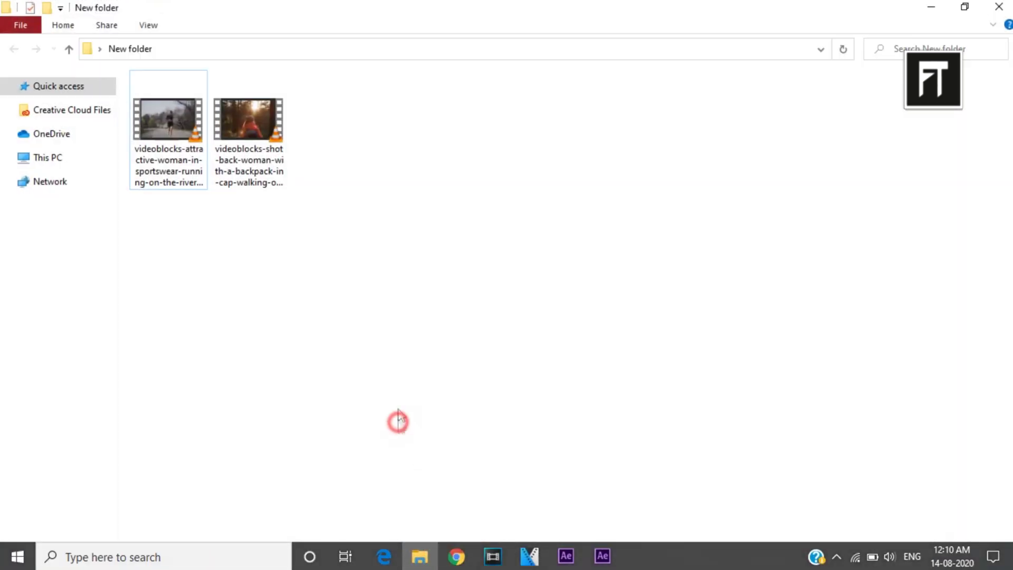
Import both videoblocks clips from New folder into Comp 1 and shift the running-woman clip to start at about 3 seconds.
{"action": "left_click_drag", "start_coordinate": [403, 332], "coordinate": [195, 464]}
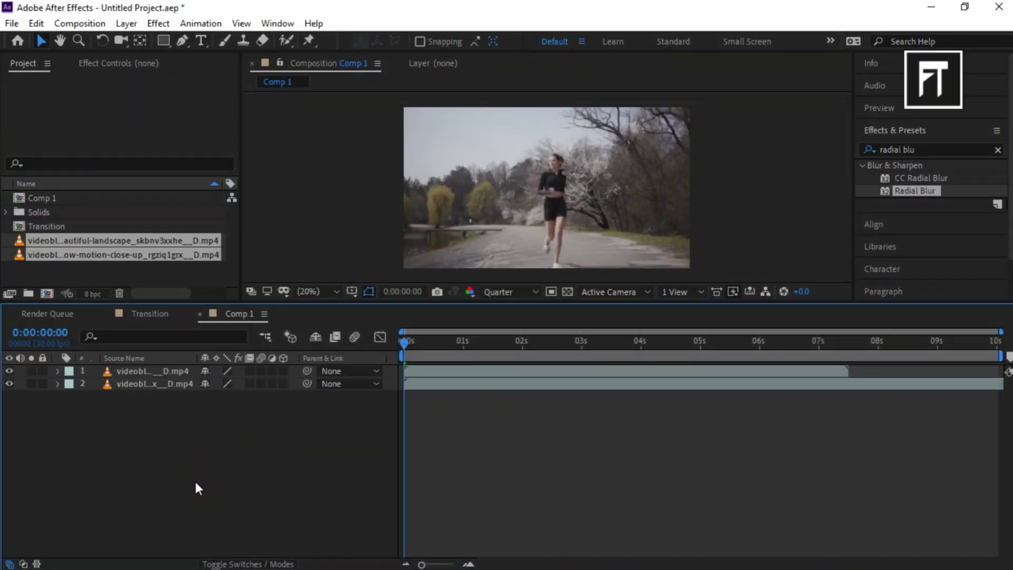
{"action": "left_click_drag", "start_coordinate": [485, 375], "coordinate": [662, 368]}
Add the Transition composition above the clips in Comp 1 and align its transition marker with the cut at 0:00:02:29.
{"action": "left_click", "coordinate": [582, 340]}
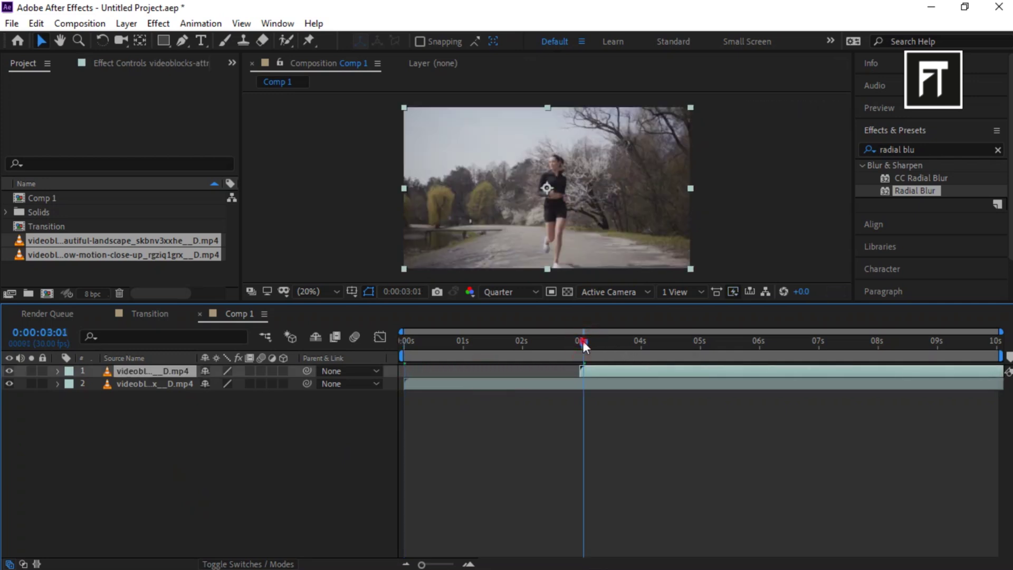
{"action": "left_click", "coordinate": [53, 410]}
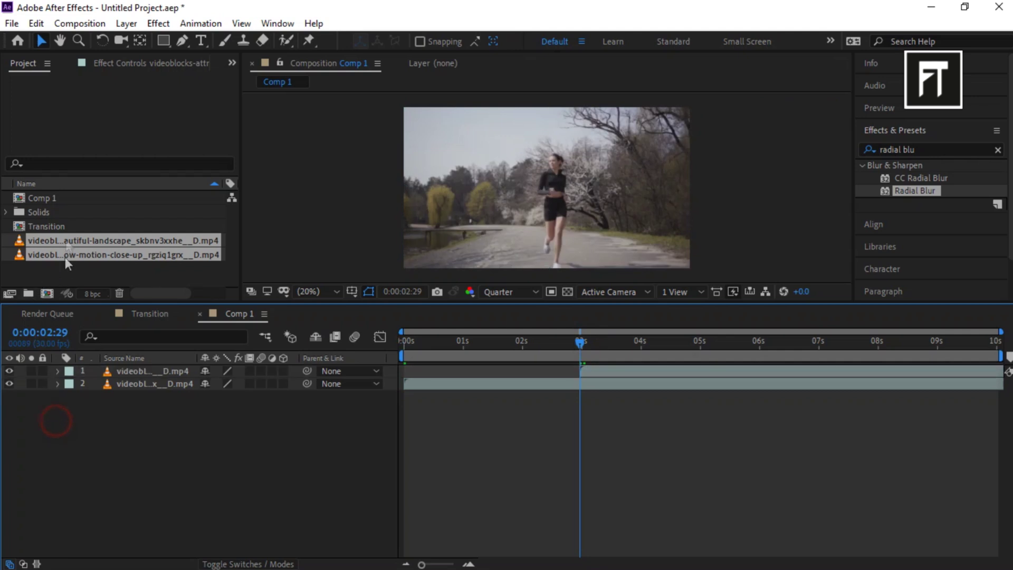
{"action": "left_click_drag", "start_coordinate": [62, 226], "coordinate": [125, 368]}
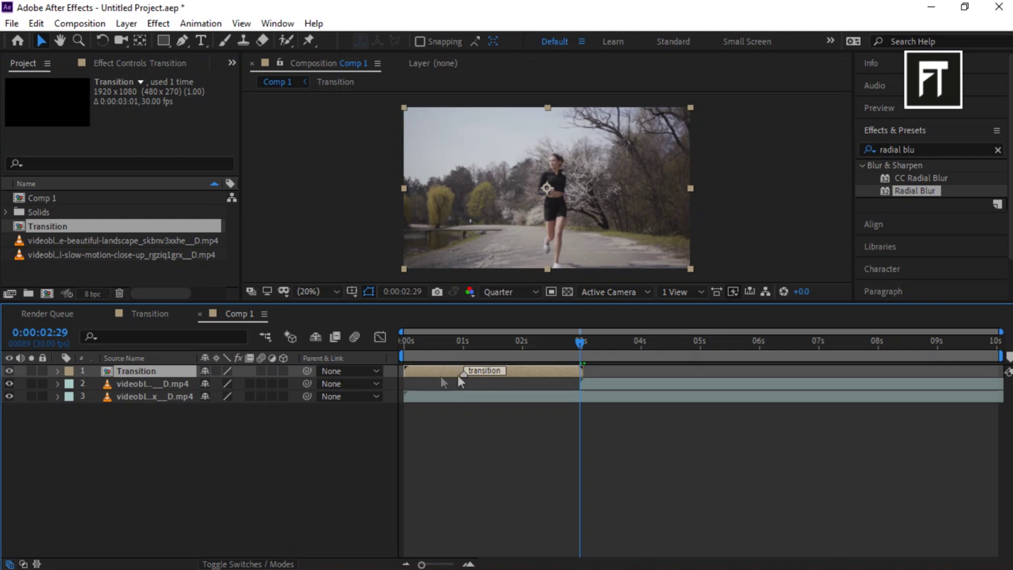
{"action": "mouse_move", "coordinate": [441, 376]}
{"action": "left_mouse_down"}
{"action": "mouse_move", "coordinate": [586, 378]}
{"action": "mouse_move", "coordinate": [558, 375]}
{"action": "left_mouse_up"}
Enable motion blur for the Transition composition and its Adjustment Layer 1, and turn on Collapse Transformations for the Transition layer in Comp 1.
{"action": "left_click", "coordinate": [150, 313]}
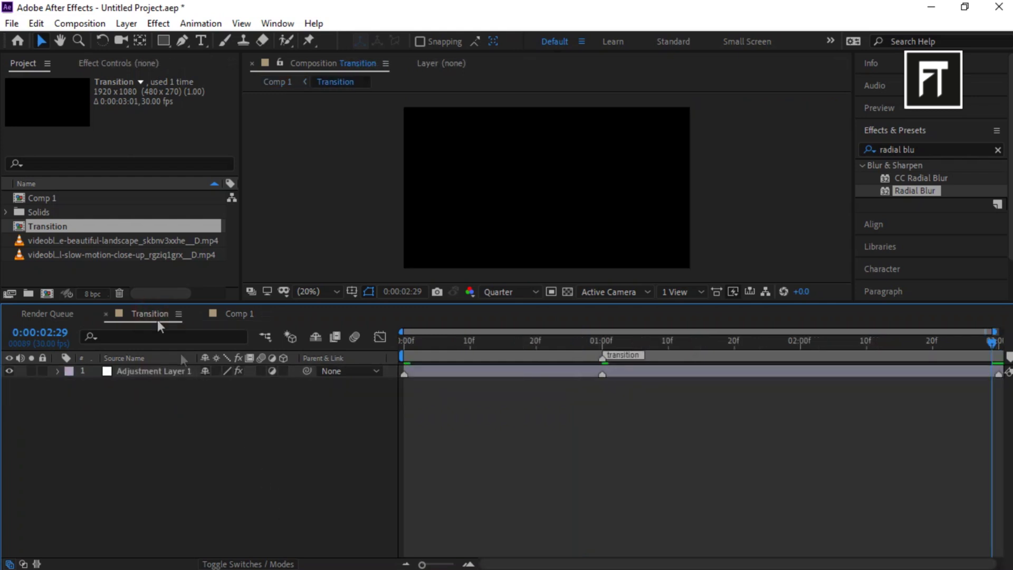
{"action": "left_click", "coordinate": [261, 371]}
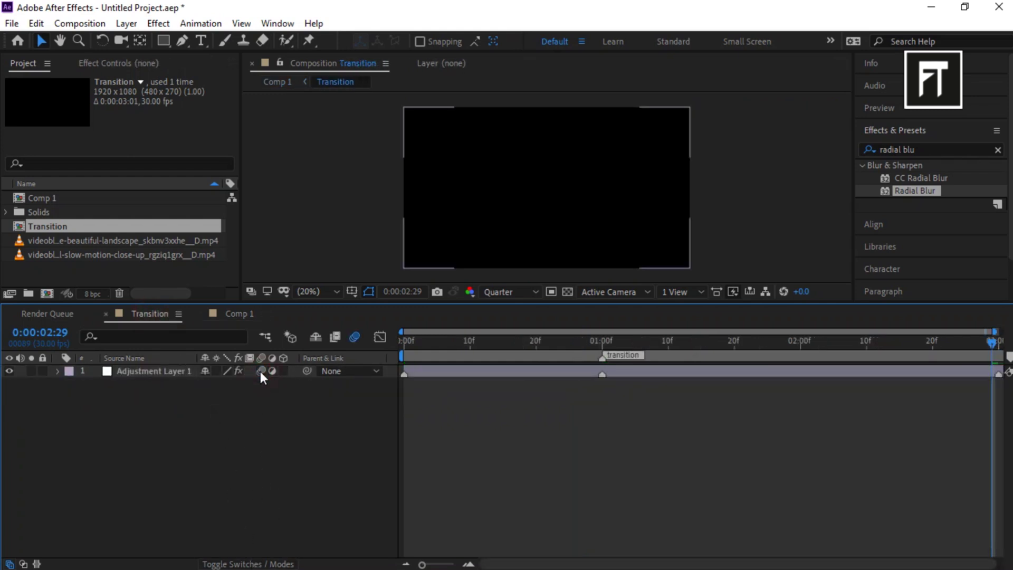
{"action": "left_click", "coordinate": [235, 314]}
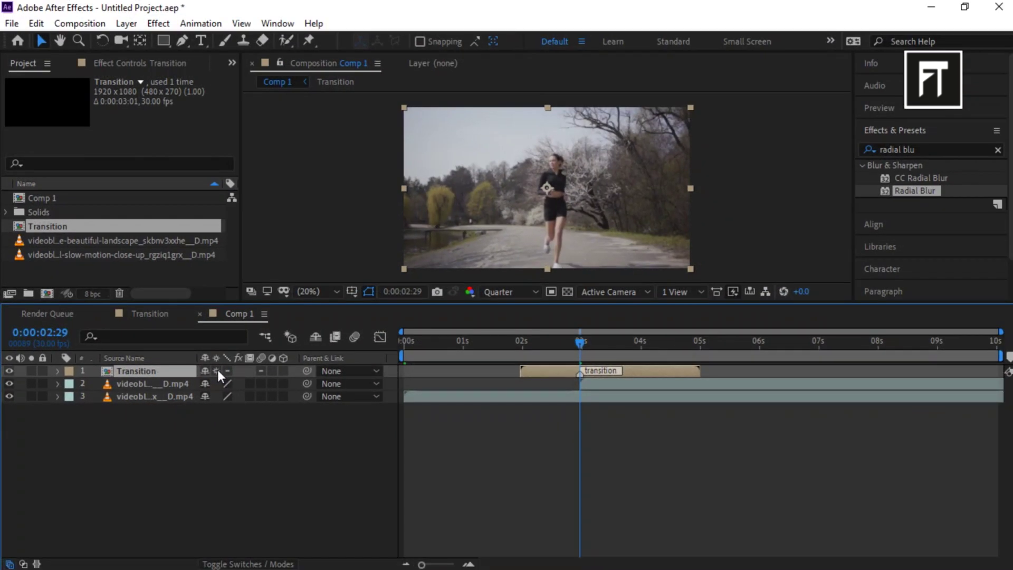
{"action": "left_click", "coordinate": [218, 369]}
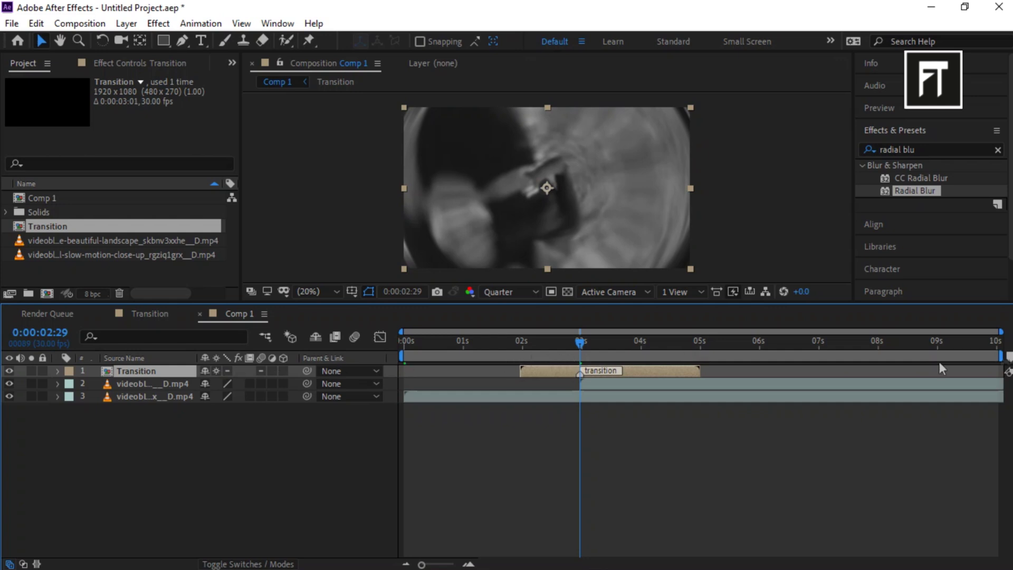
Preview Comp 1 from the first frame at Full resolution in an enlarged viewer.
{"action": "left_click", "coordinate": [887, 129]}
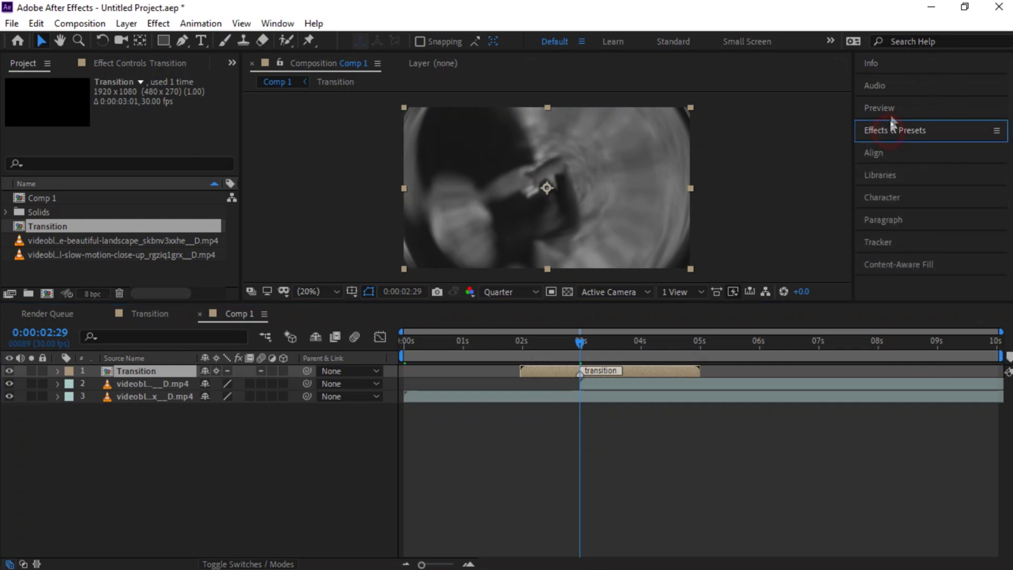
{"action": "left_click", "coordinate": [891, 110]}
{"action": "left_click", "coordinate": [891, 129]}
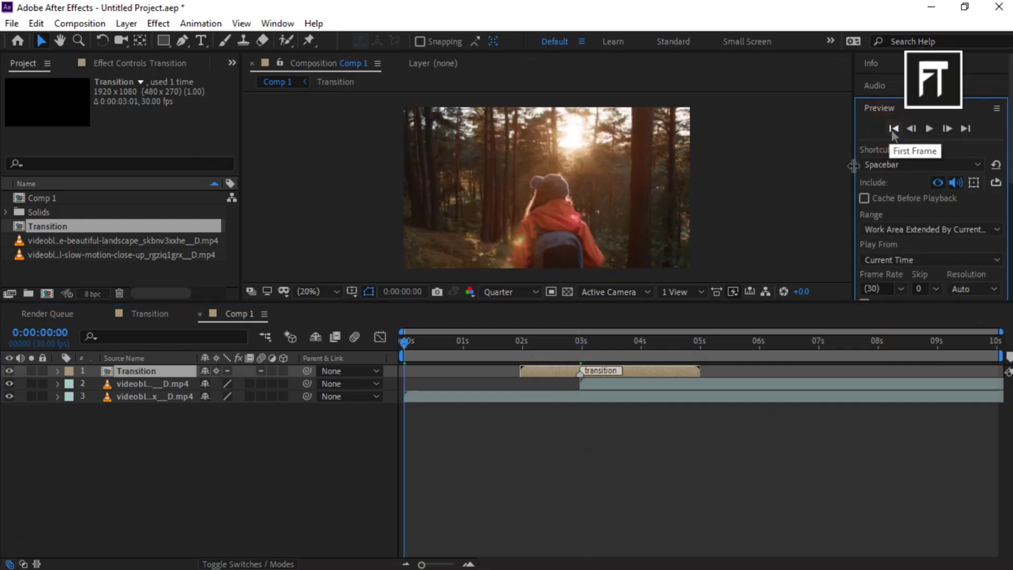
{"action": "left_click", "coordinate": [520, 288]}
{"action": "left_click", "coordinate": [504, 327]}
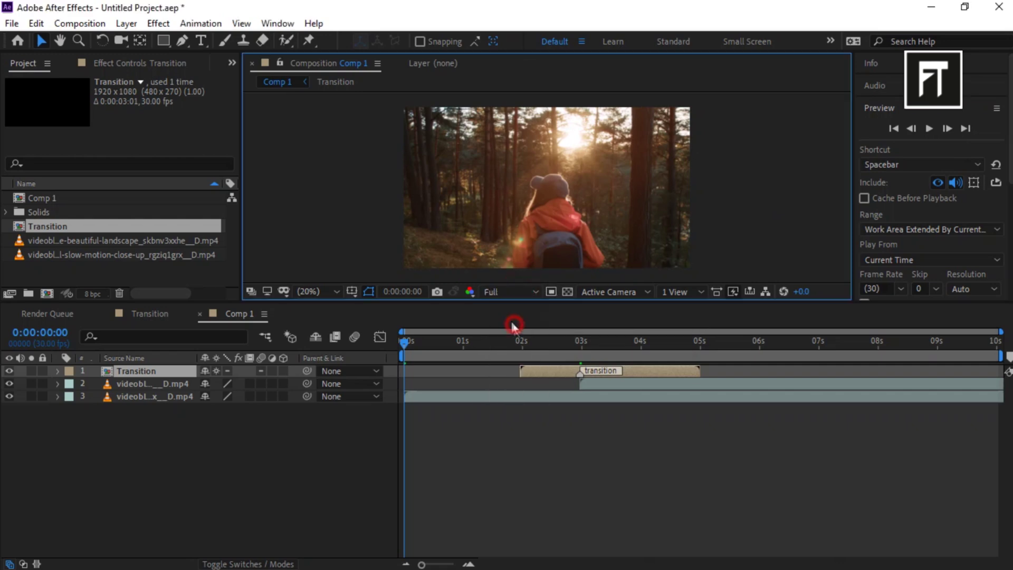
{"action": "left_click_drag", "start_coordinate": [491, 305], "coordinate": [499, 402]}
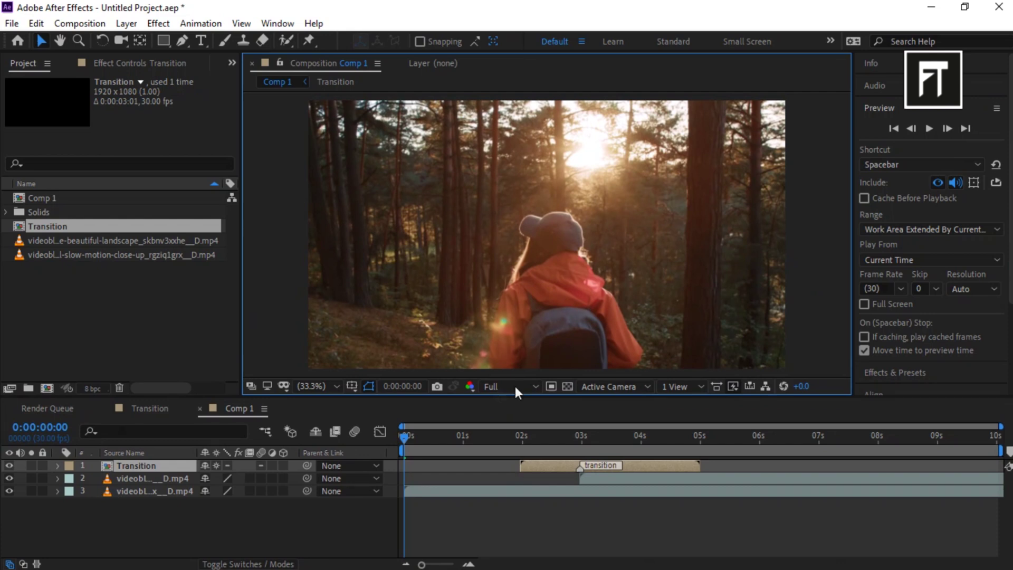
{"action": "left_click", "coordinate": [928, 129]}
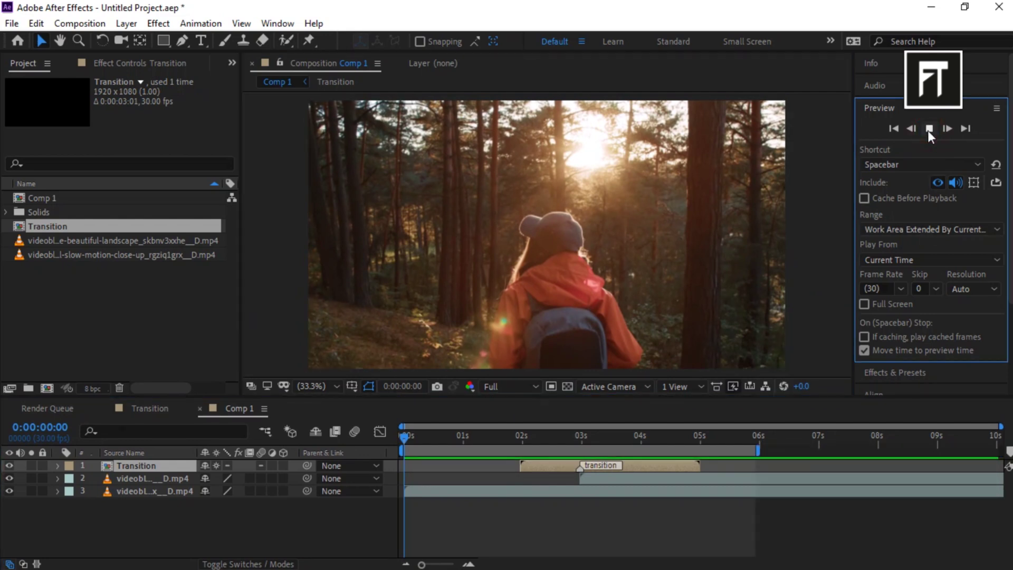